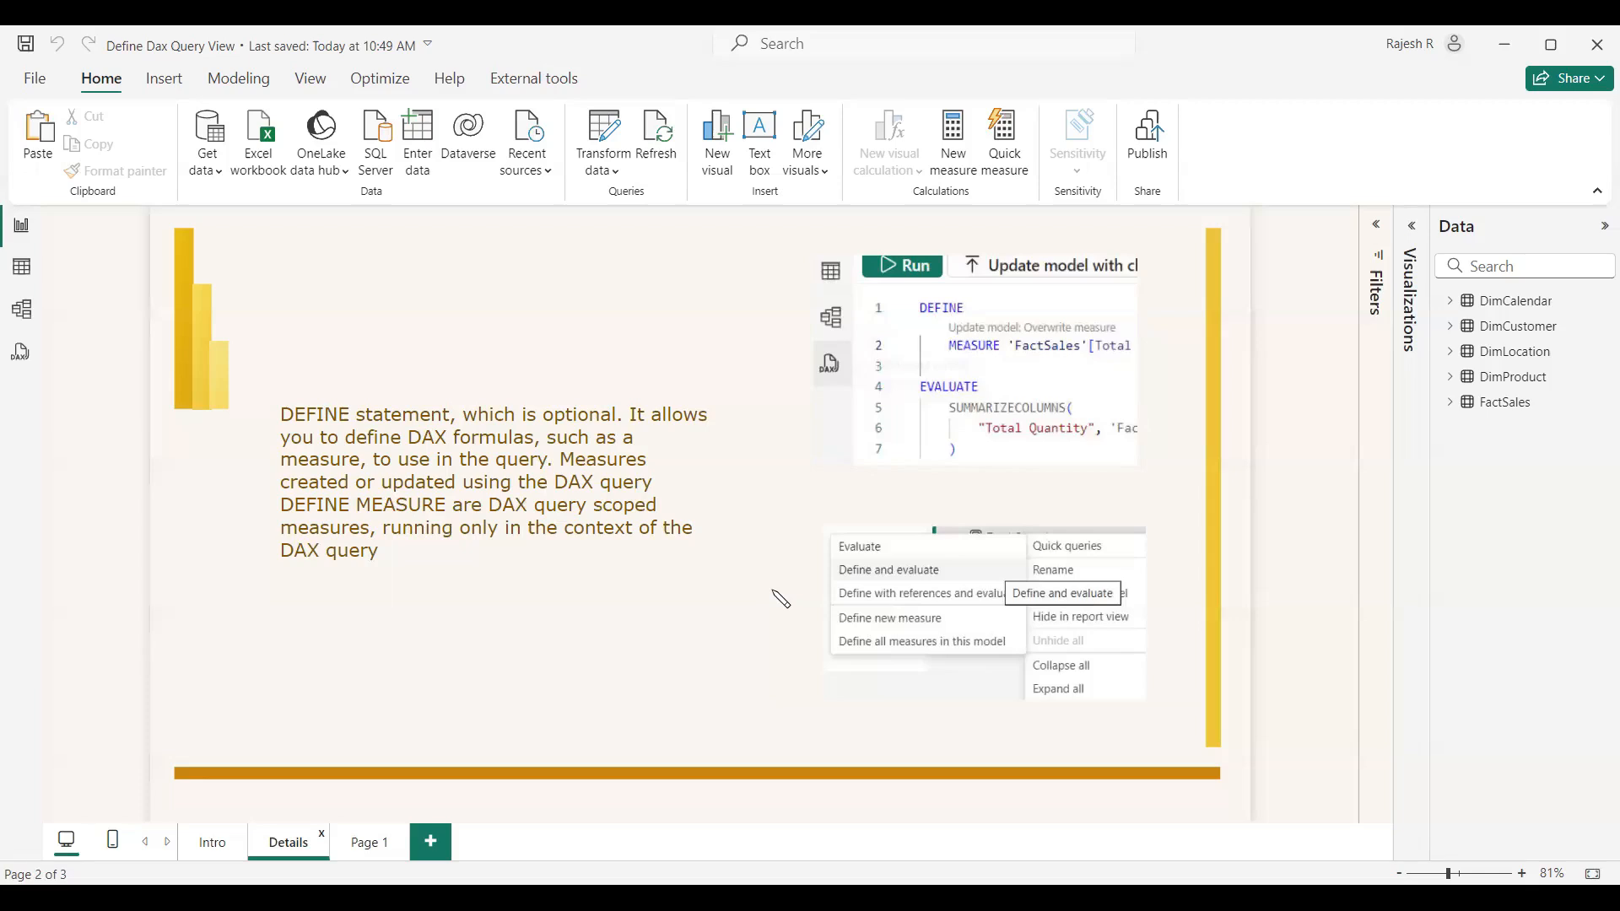
Open report Page 1 and review the DAX formulas of the Total Sales and Total Revenue measures in the FactSales table
click(20, 352)
click(18, 230)
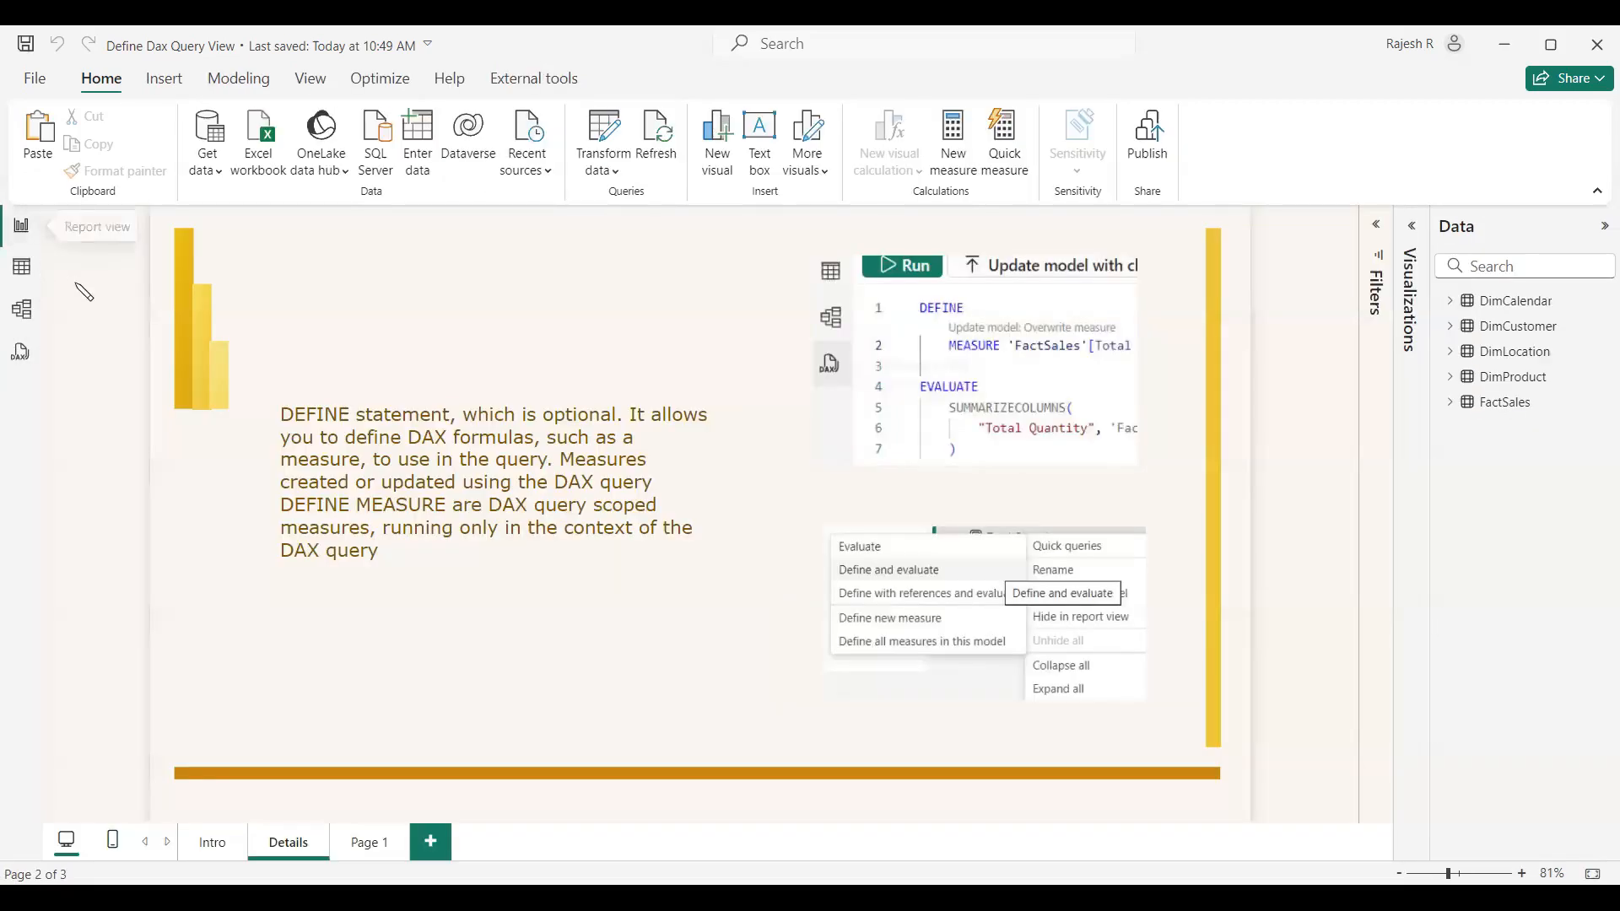
click(387, 844)
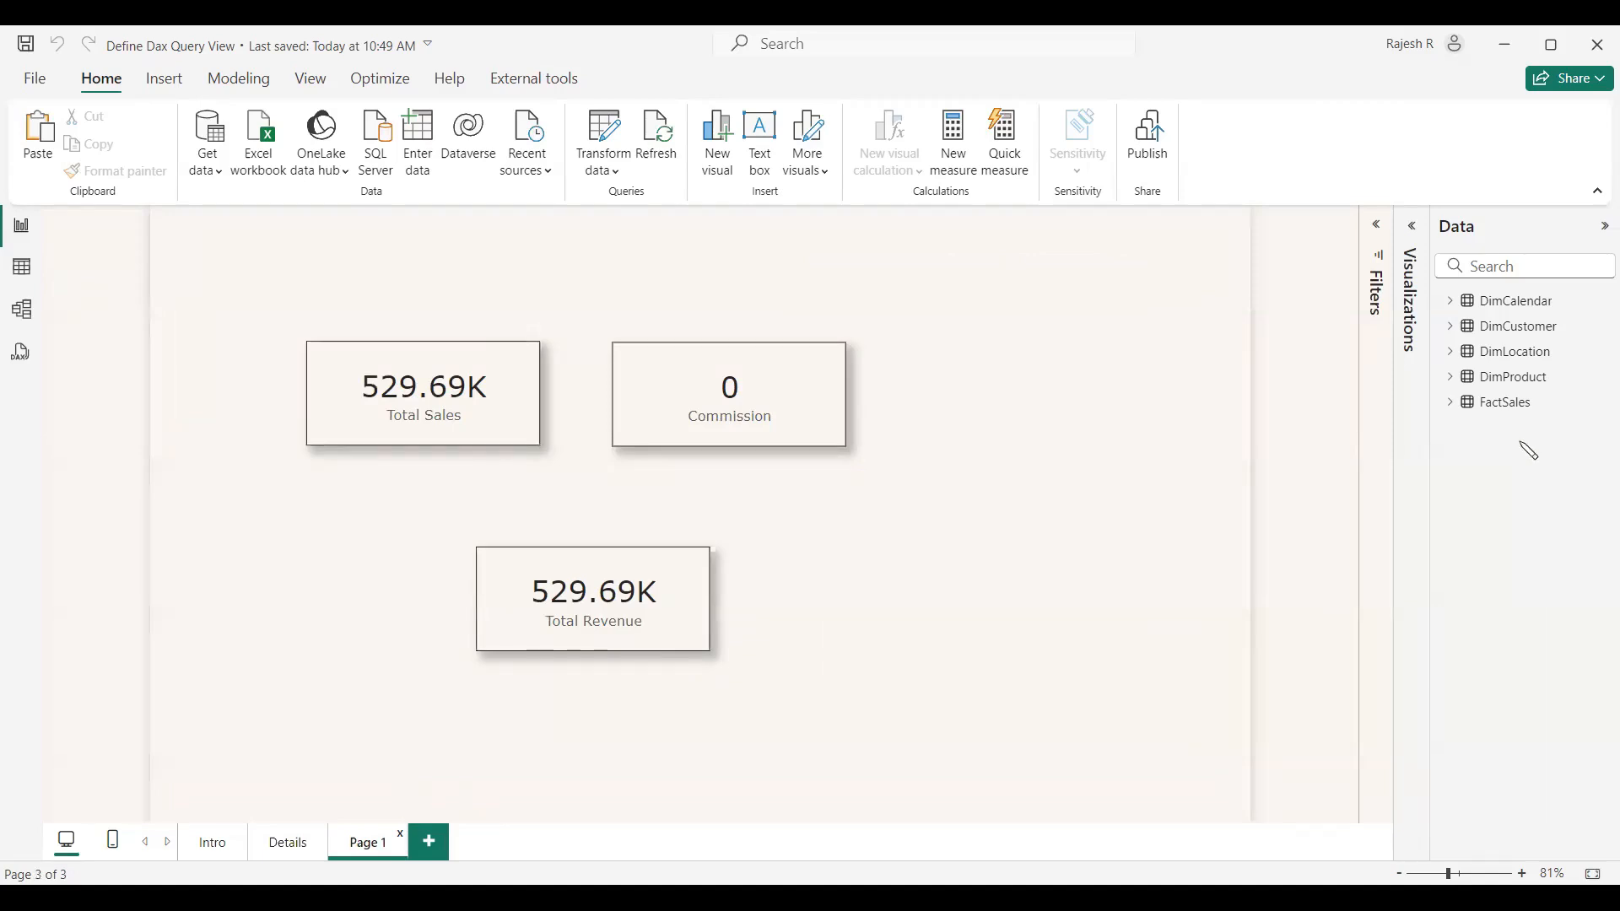
click(1448, 411)
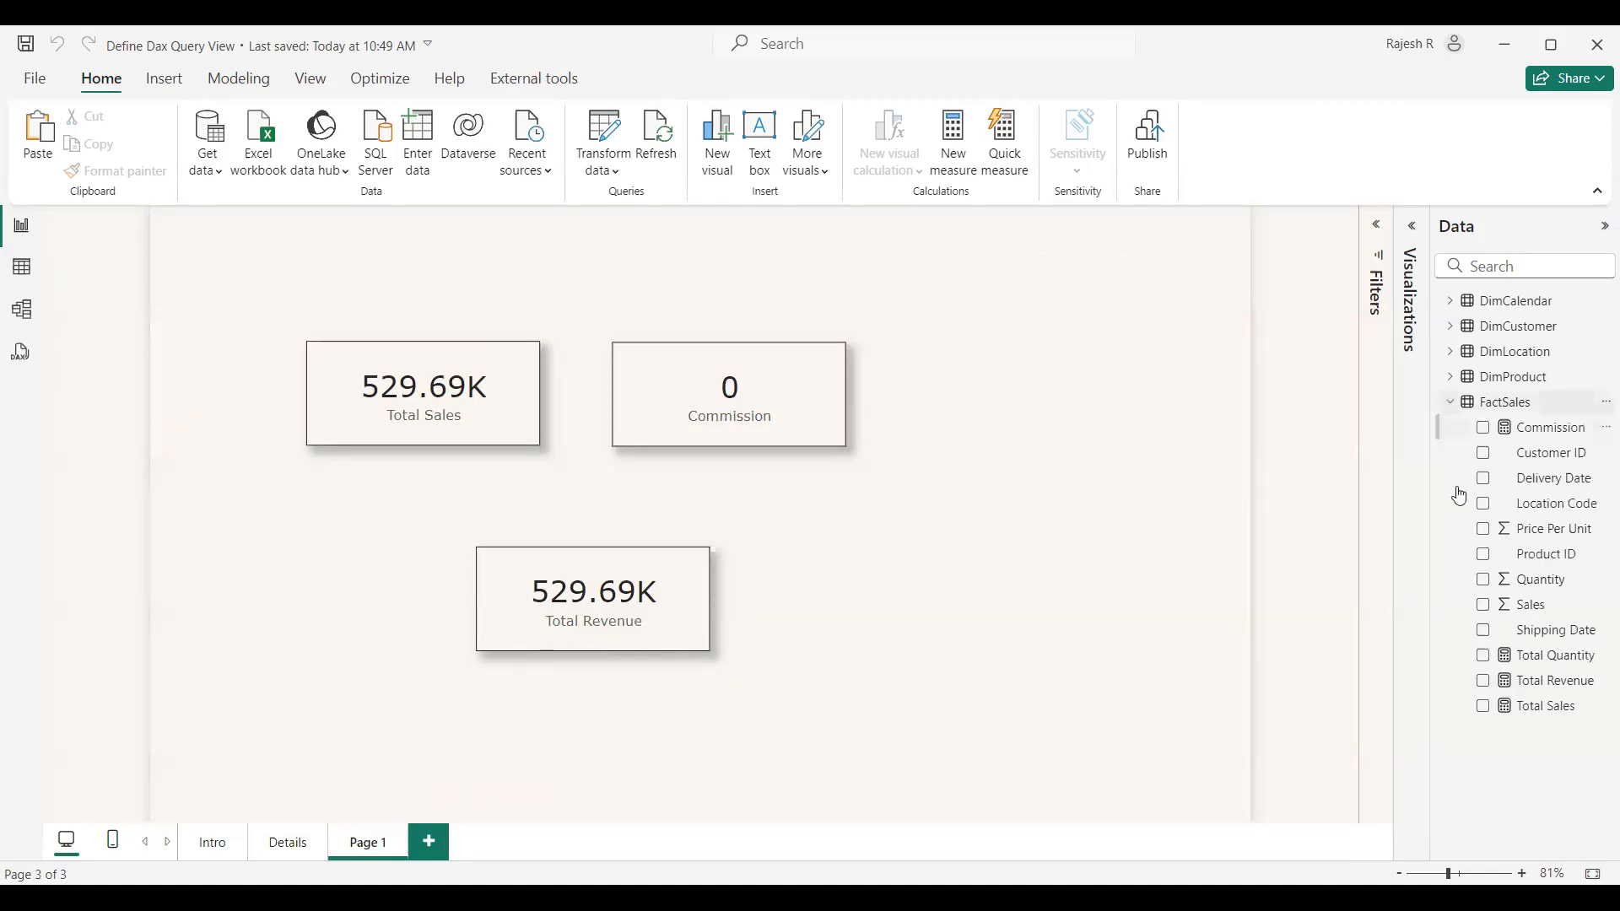
click(1559, 715)
click(672, 238)
scroll(671, 239, up, 3)
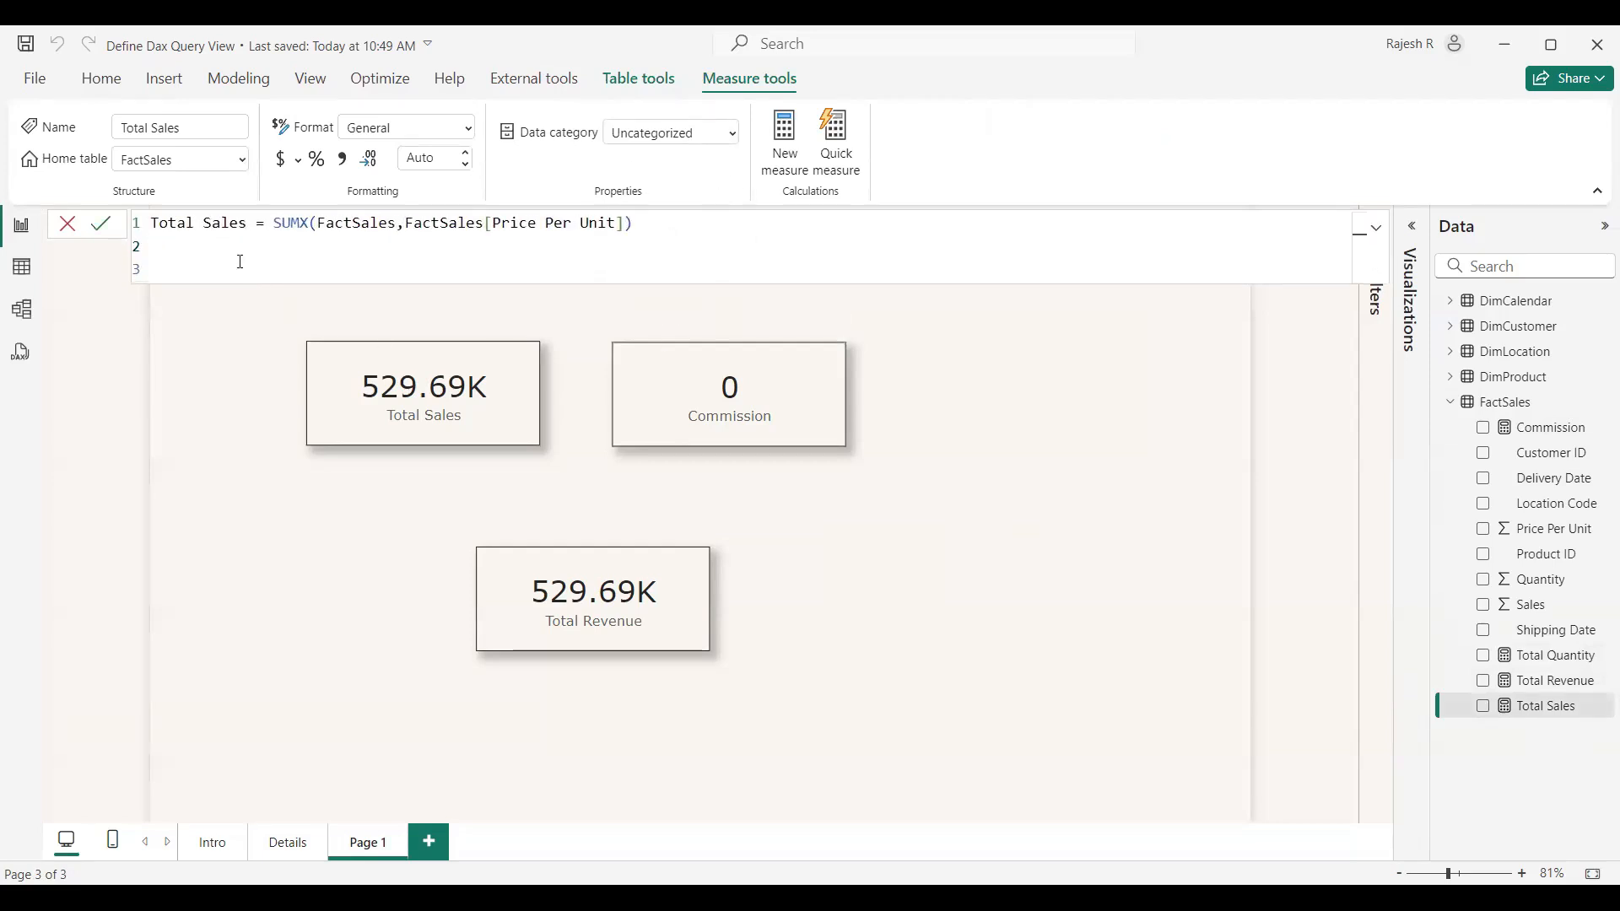
click(1525, 679)
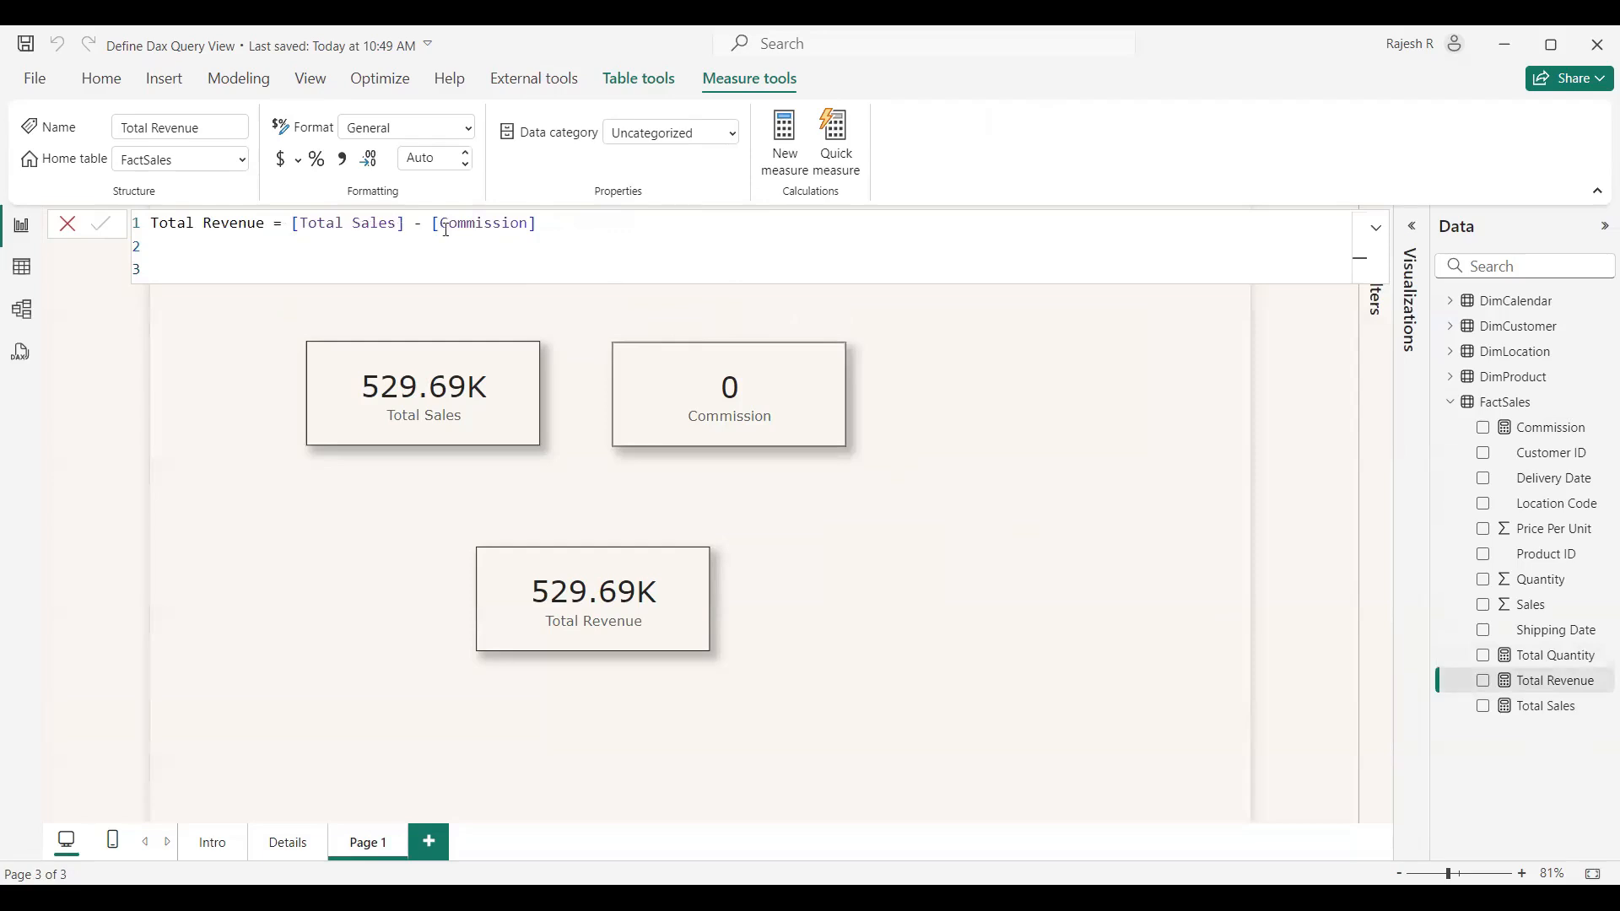
In DAX query view, generate a Define and evaluate quick query for the Total Revenue measure and run it again
click(17, 361)
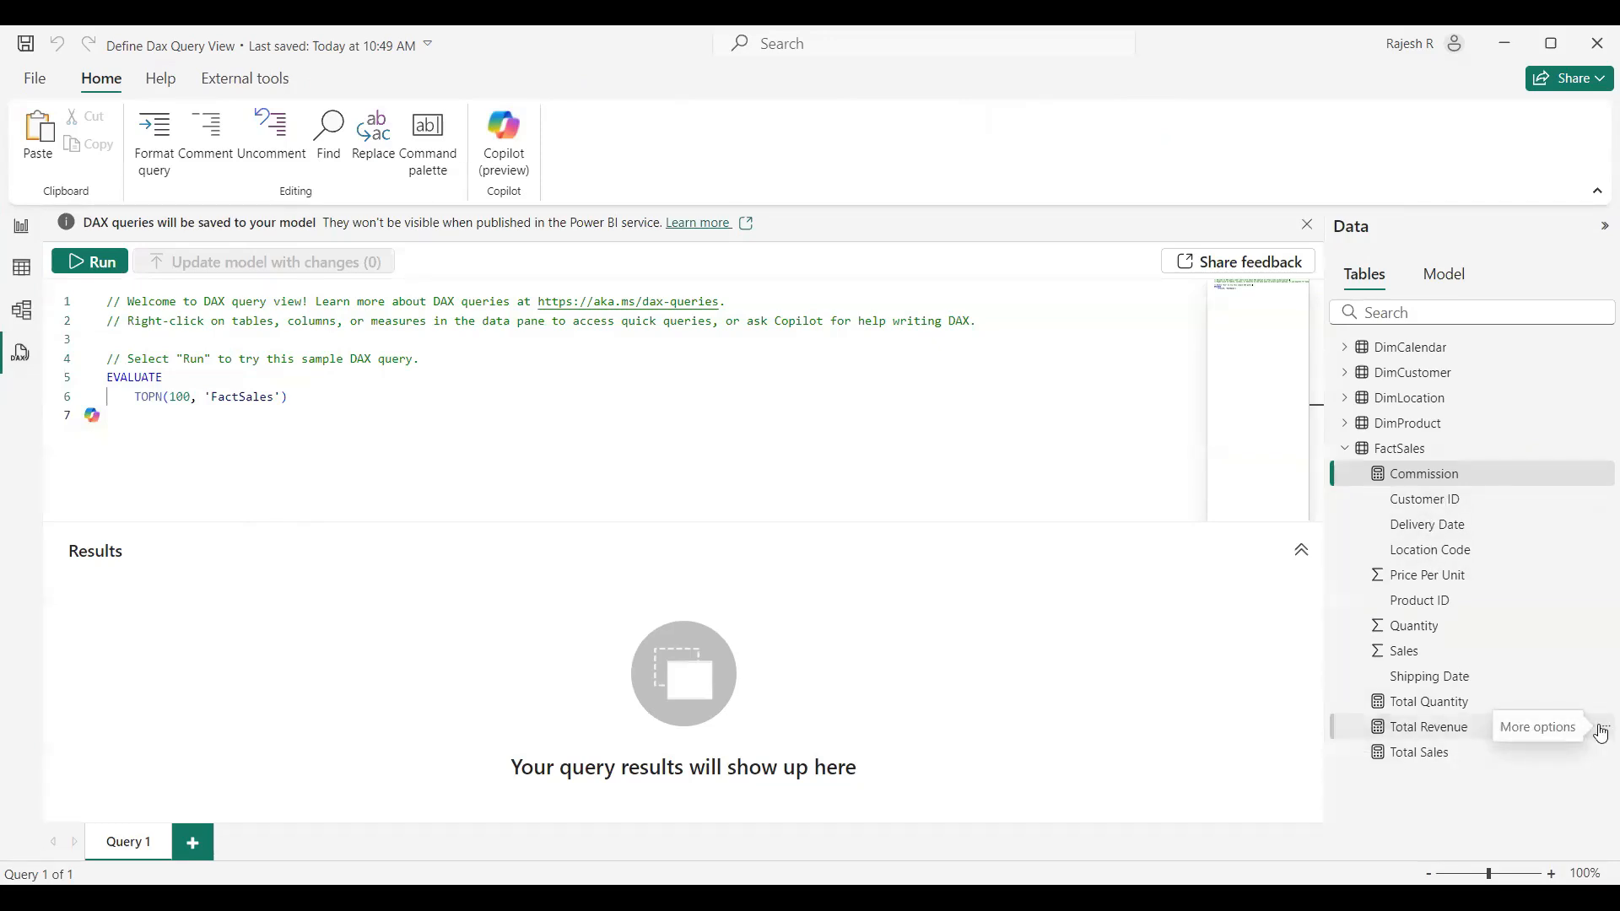
click(1601, 731)
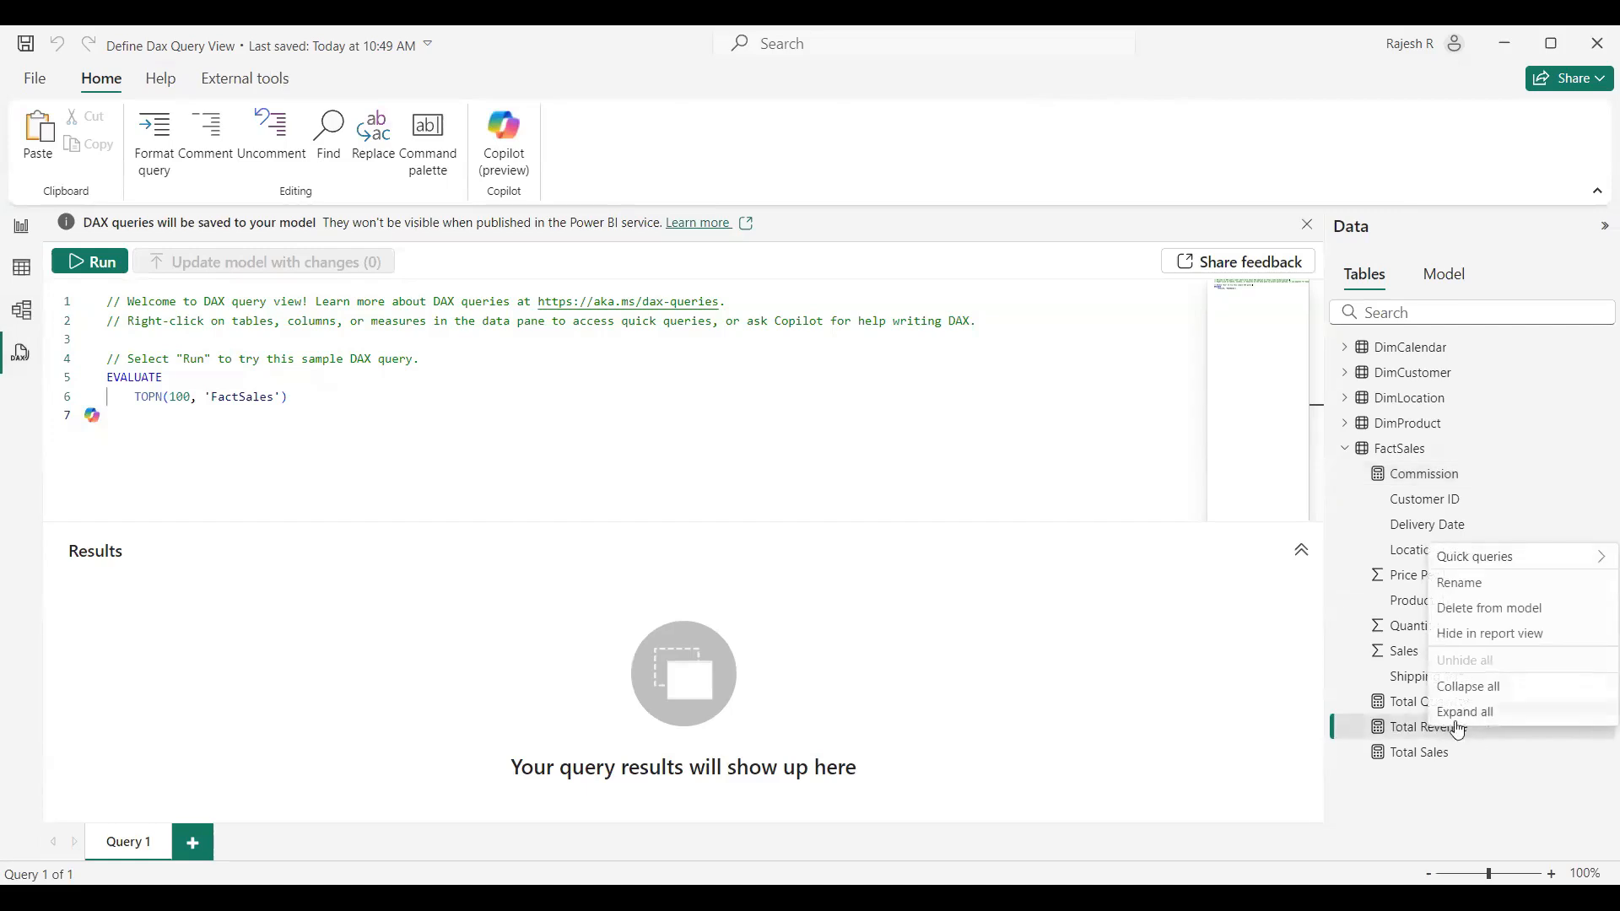
mouse_move(1483, 564)
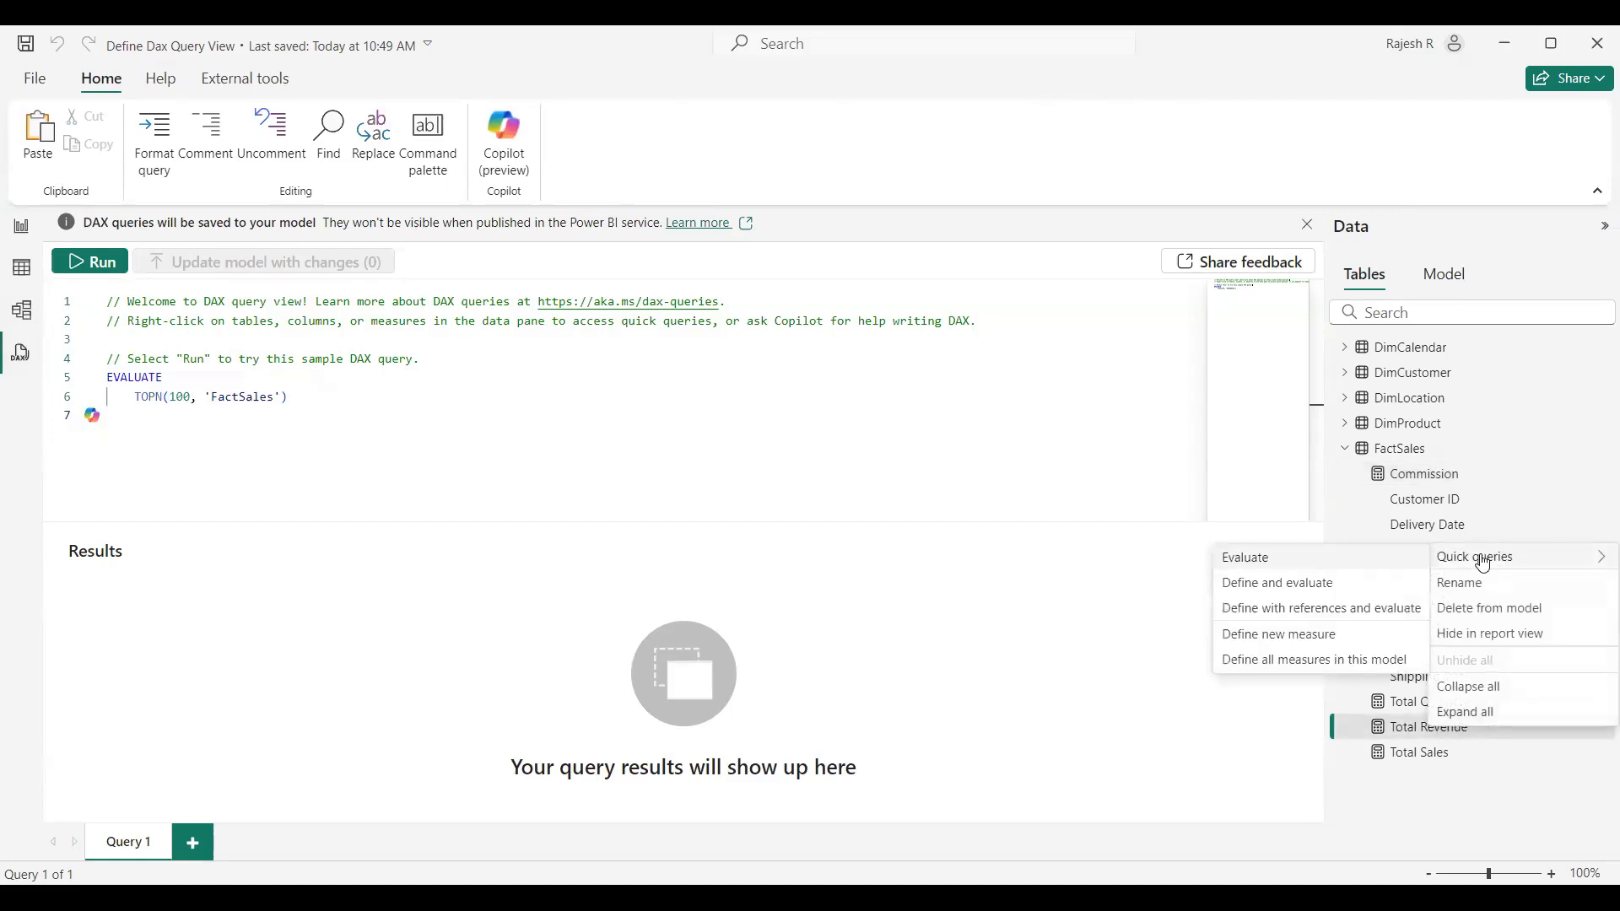
click(1277, 595)
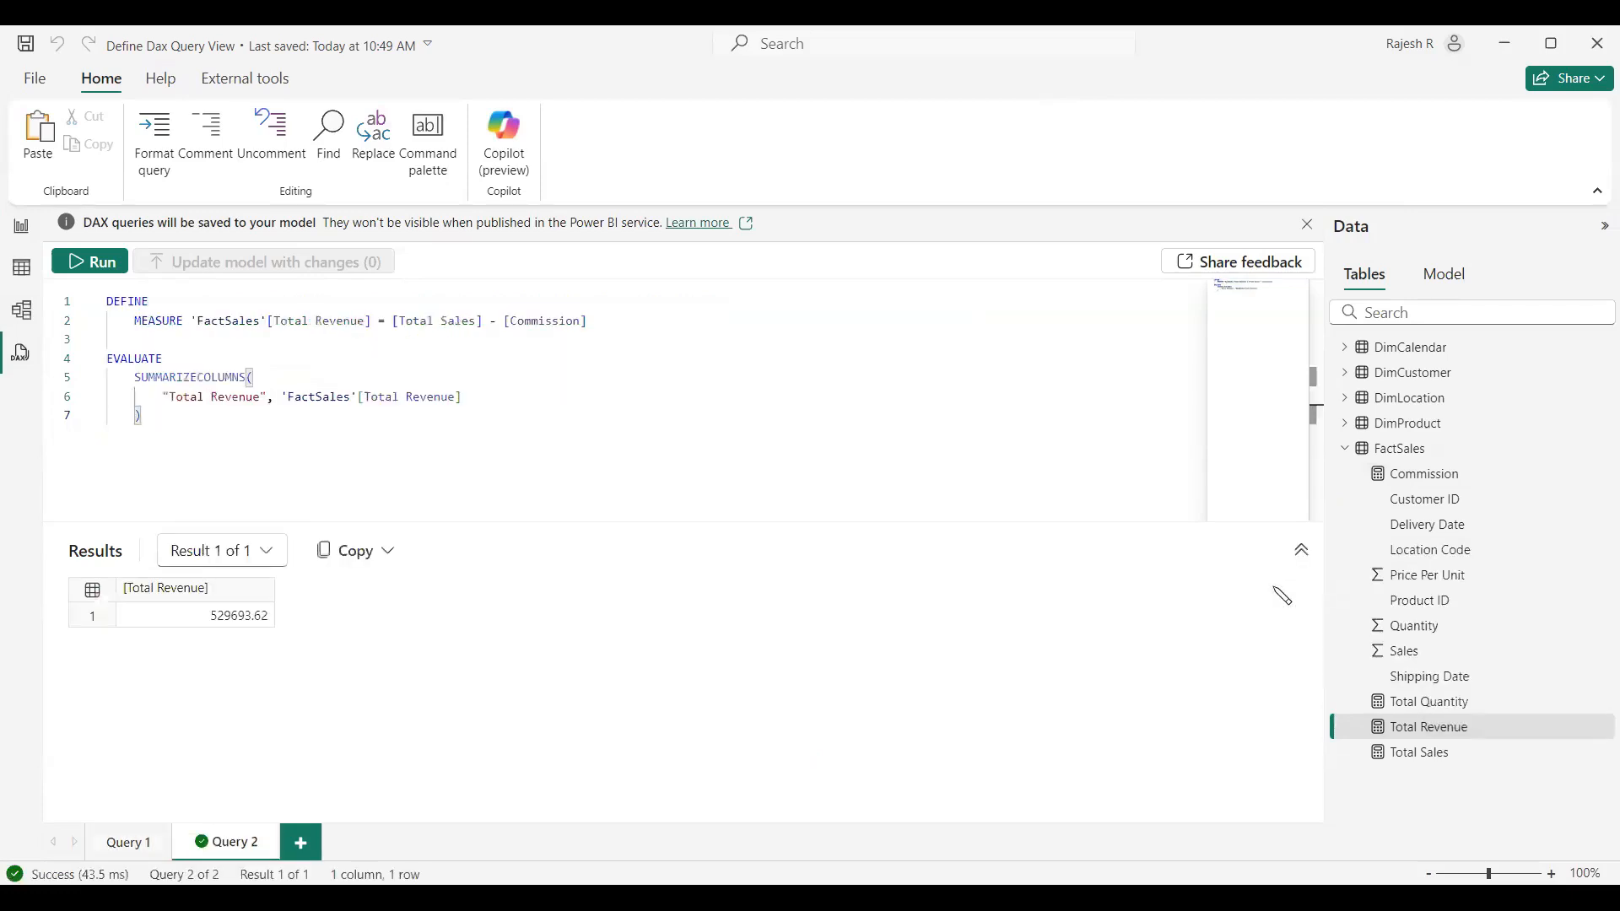
click(107, 277)
Generate an Evaluate quick query for the Commission measure and compare it with the Total Revenue query
click(1601, 480)
mouse_move(1601, 484)
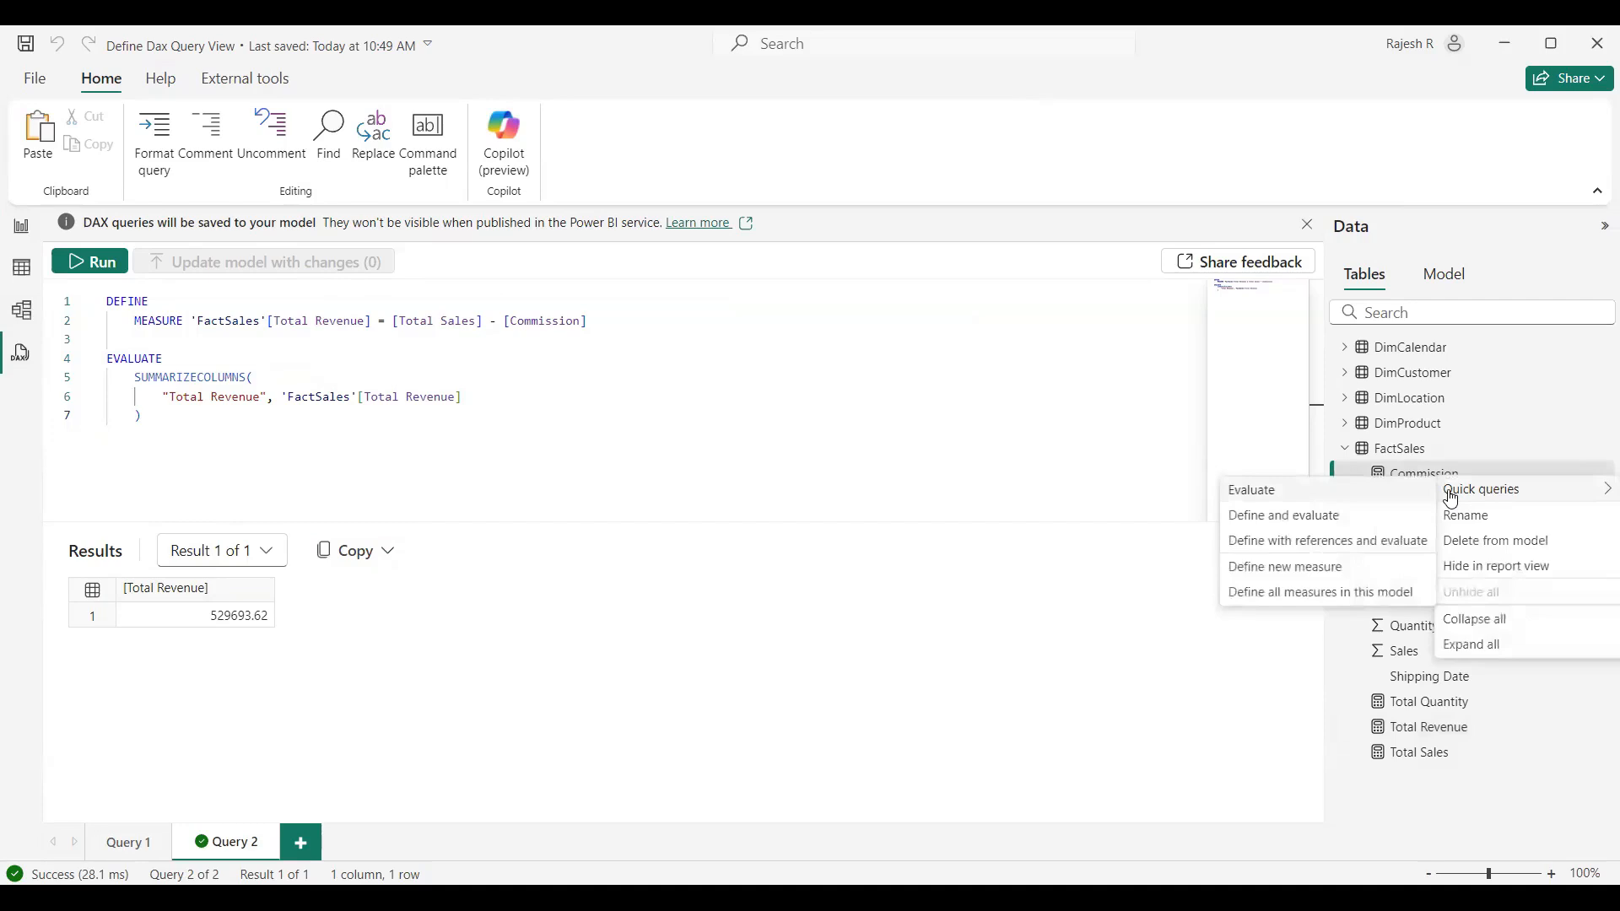
click(1291, 501)
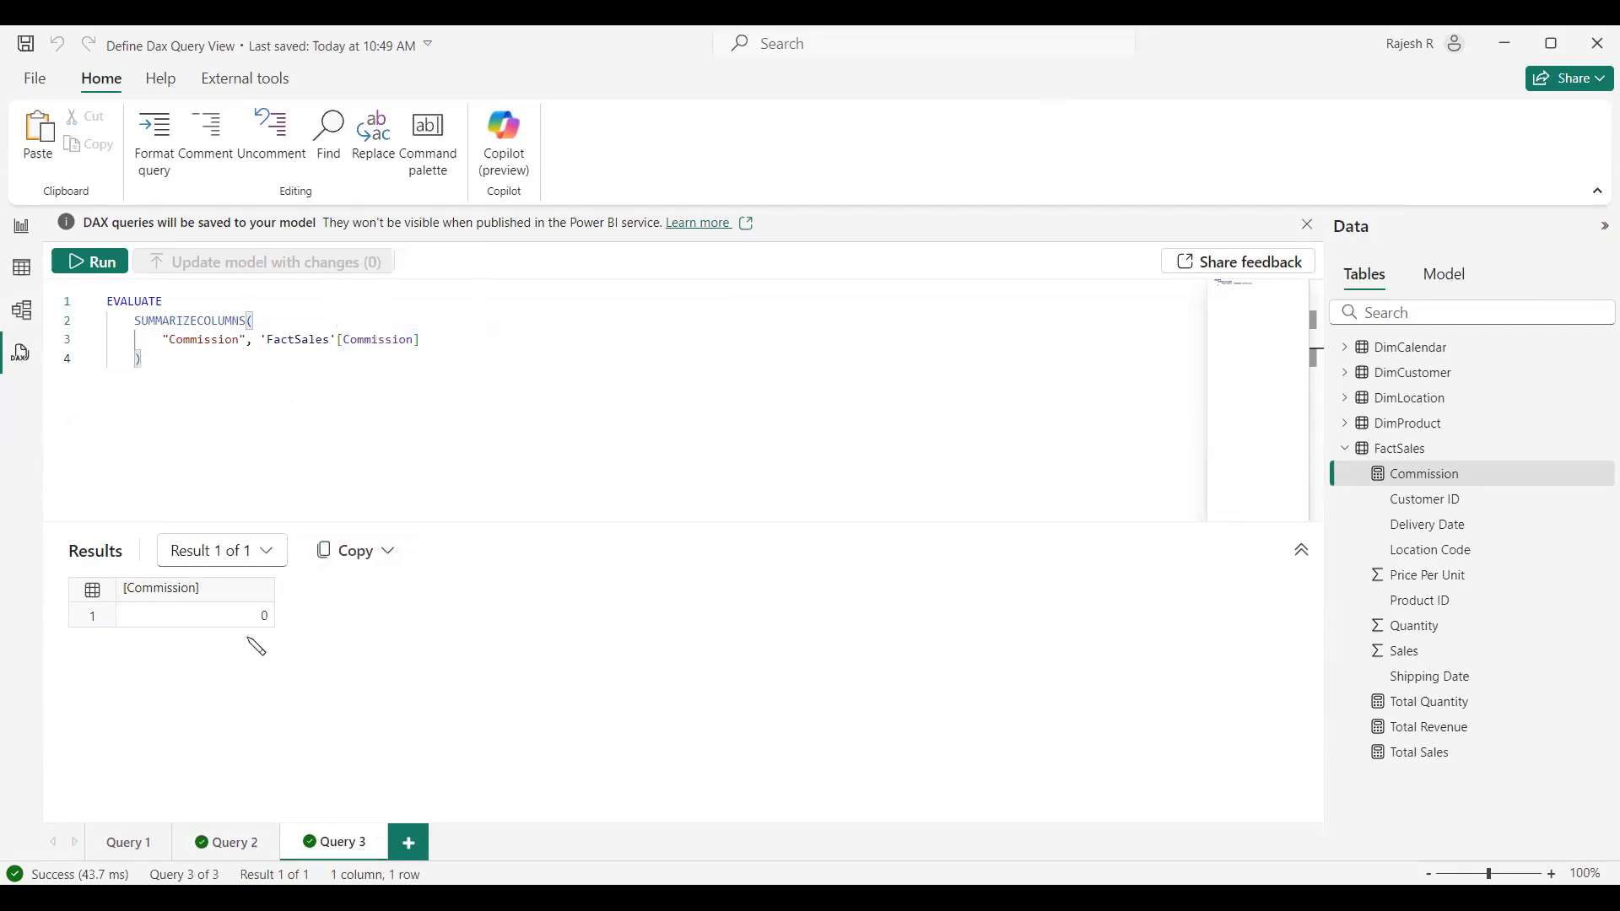
click(243, 844)
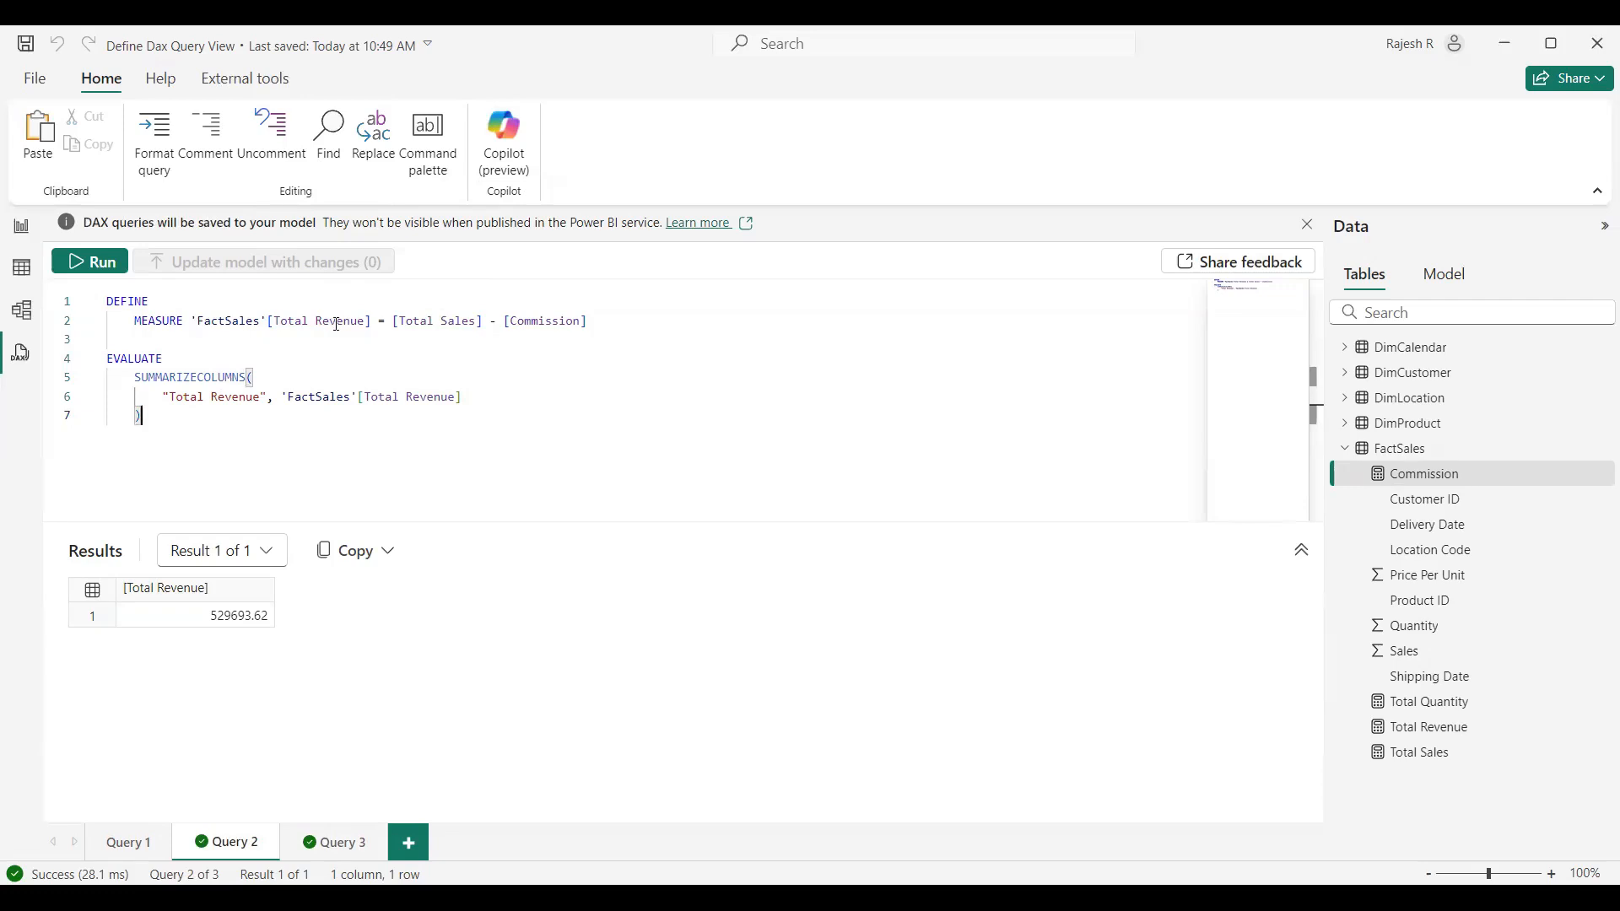
mouse_move(318, 324)
click(350, 842)
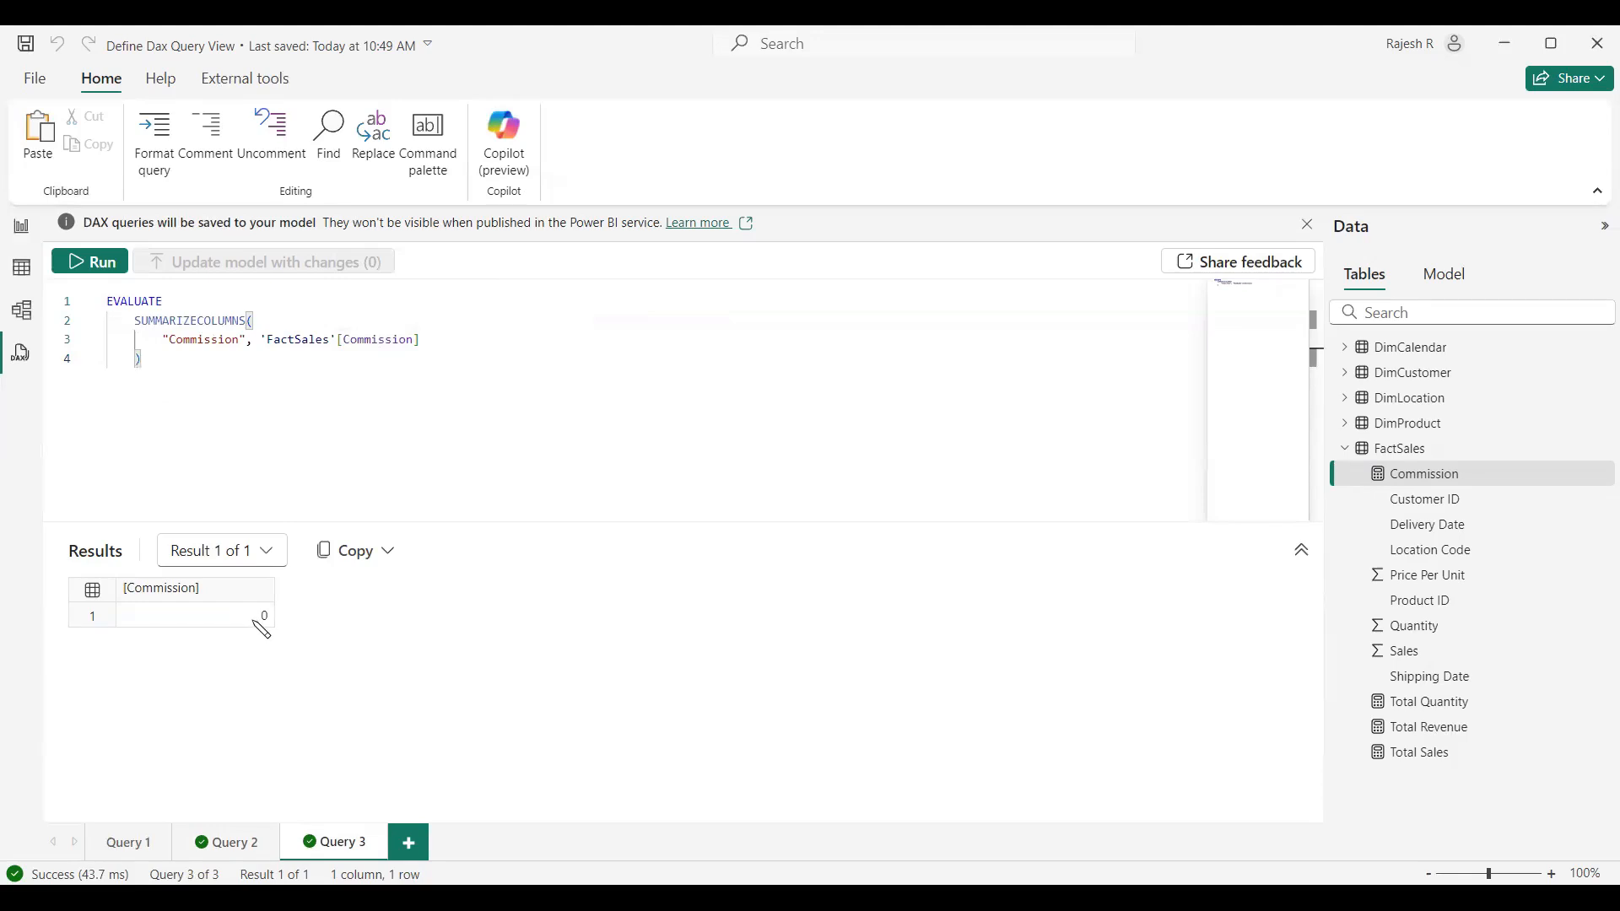
Generate a Define and evaluate quick query for the Commission measure and compare it with the Evaluate-only Commission query
click(1599, 476)
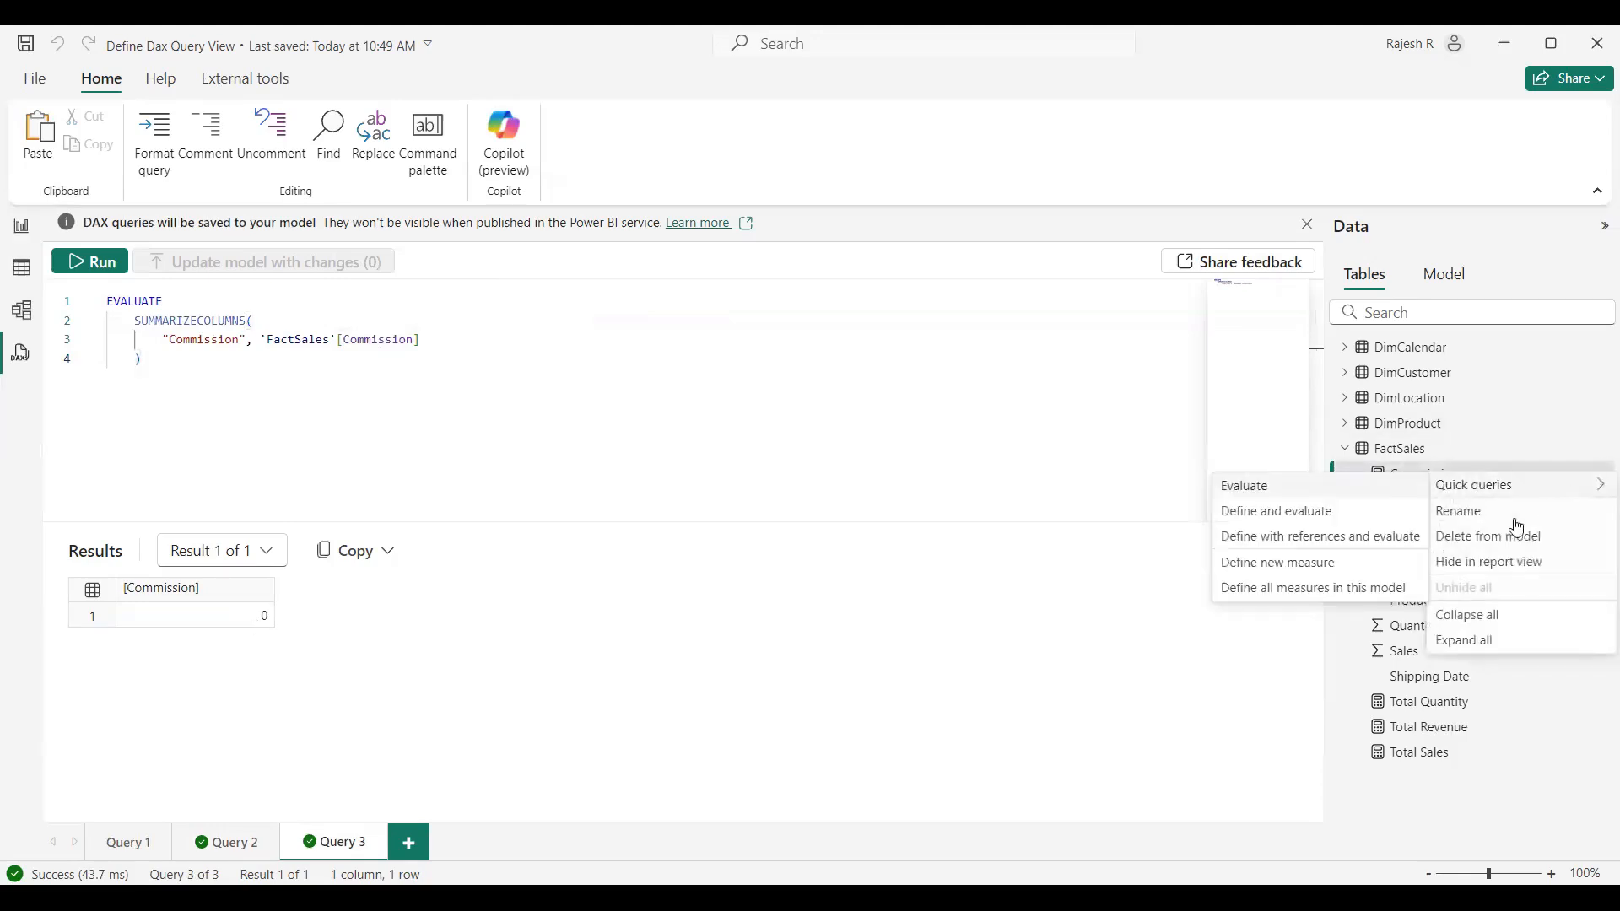
mouse_move(1477, 493)
click(1279, 512)
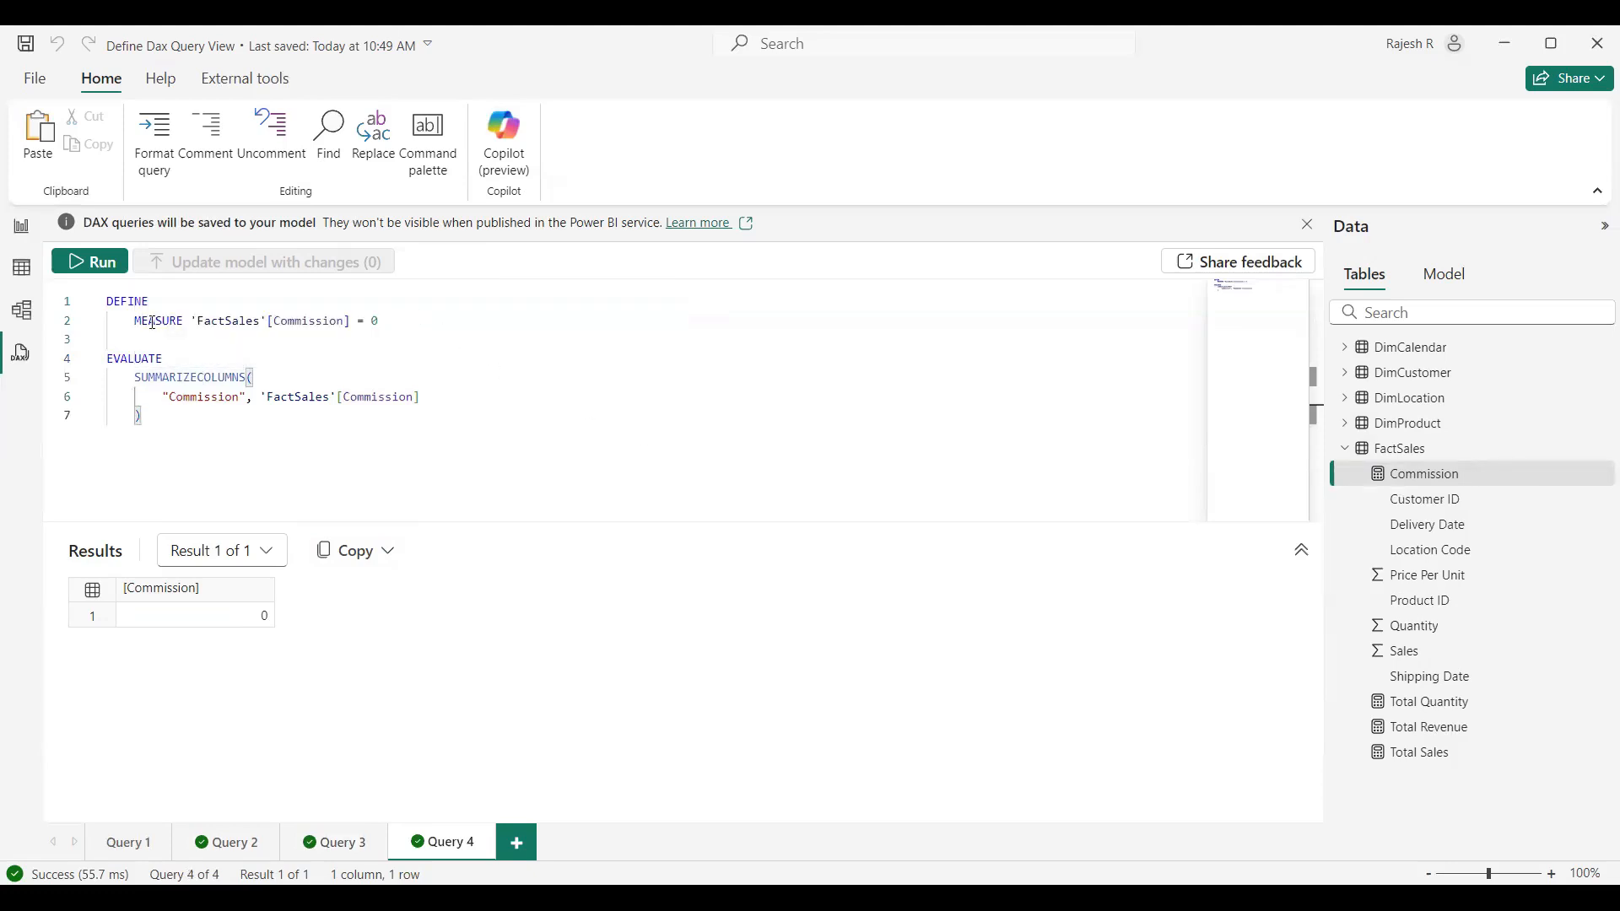
key(ctrl+Page_Up)
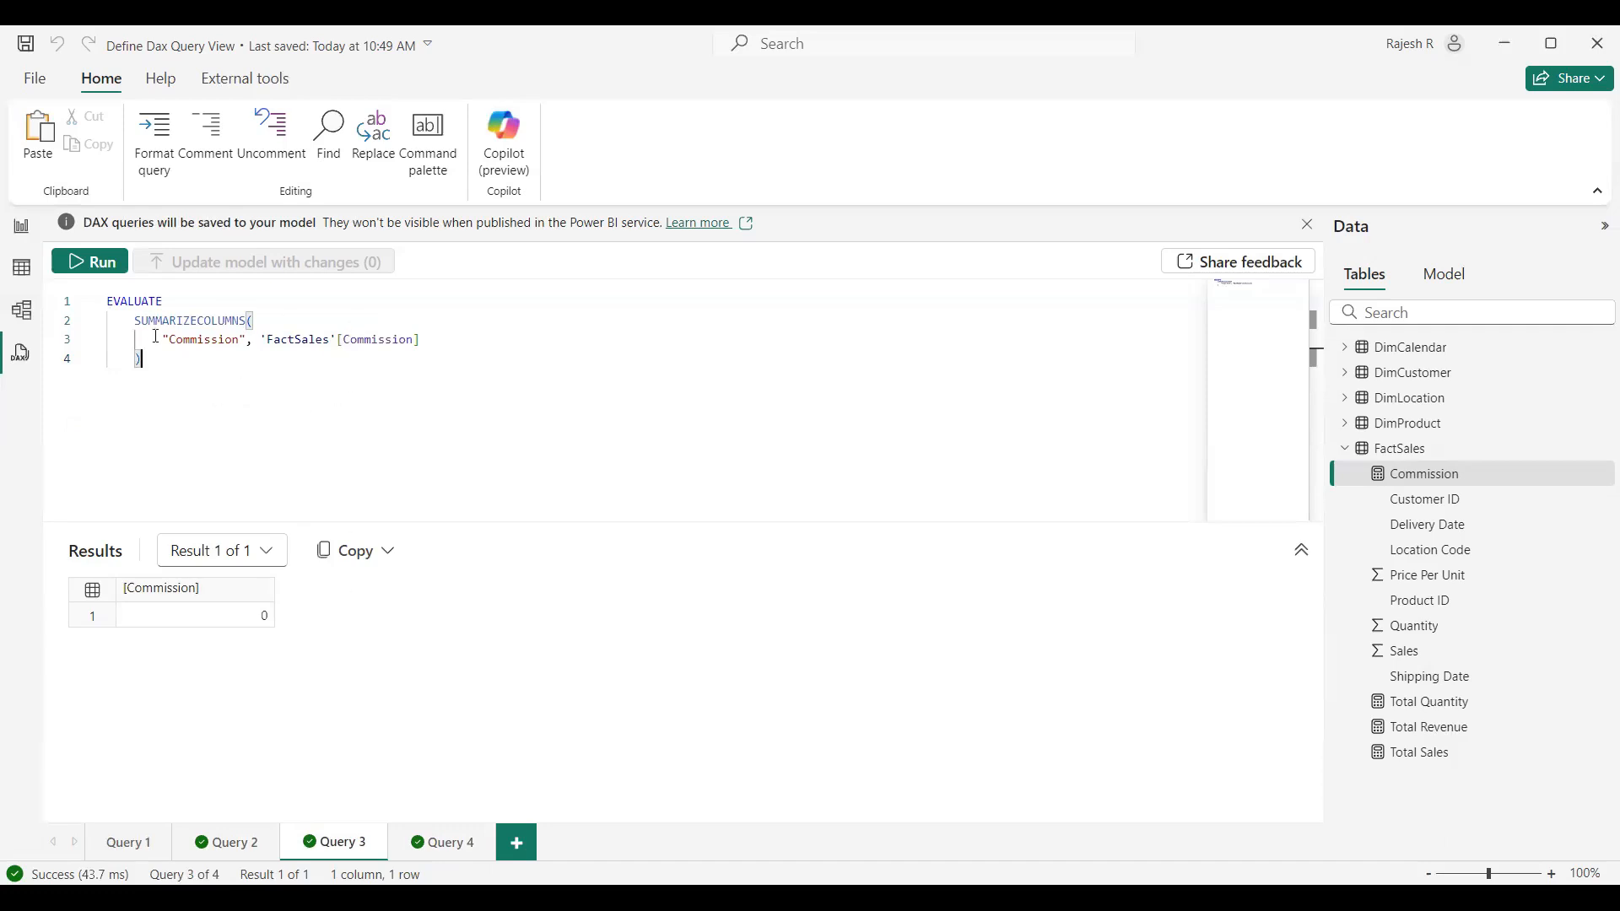
mouse_move(146, 321)
click(439, 842)
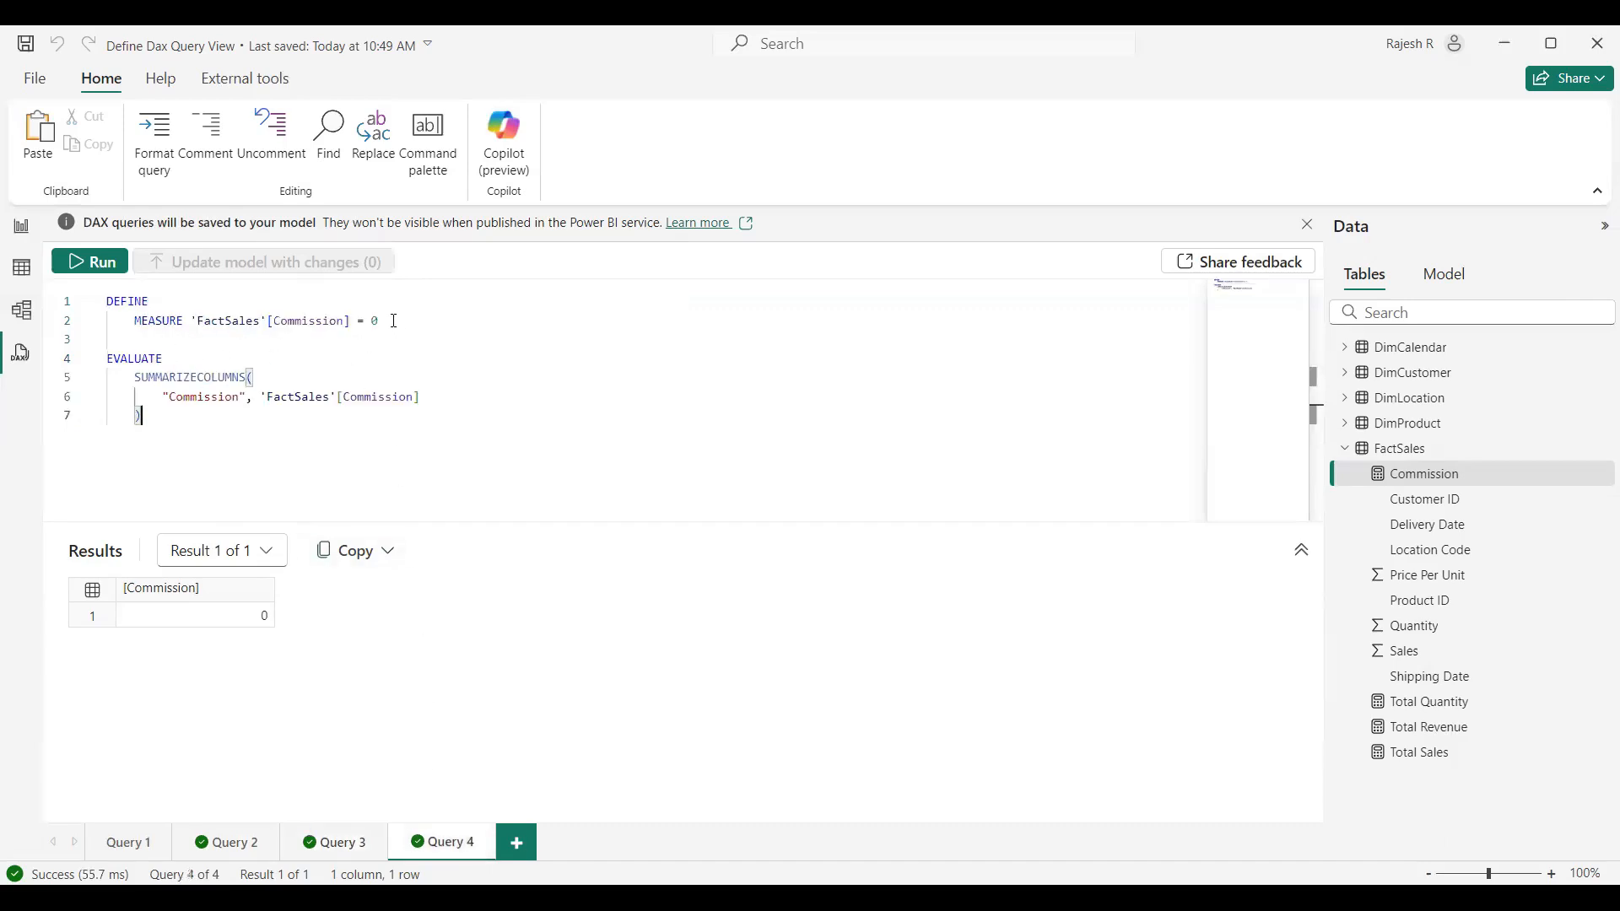
Set the Commission measure to 10000 in the DEFINE statement of the query and run it
click(394, 321)
text(10)
key(BackSpace)
key(BackSpace)
key(BackSpace)
text(10000)
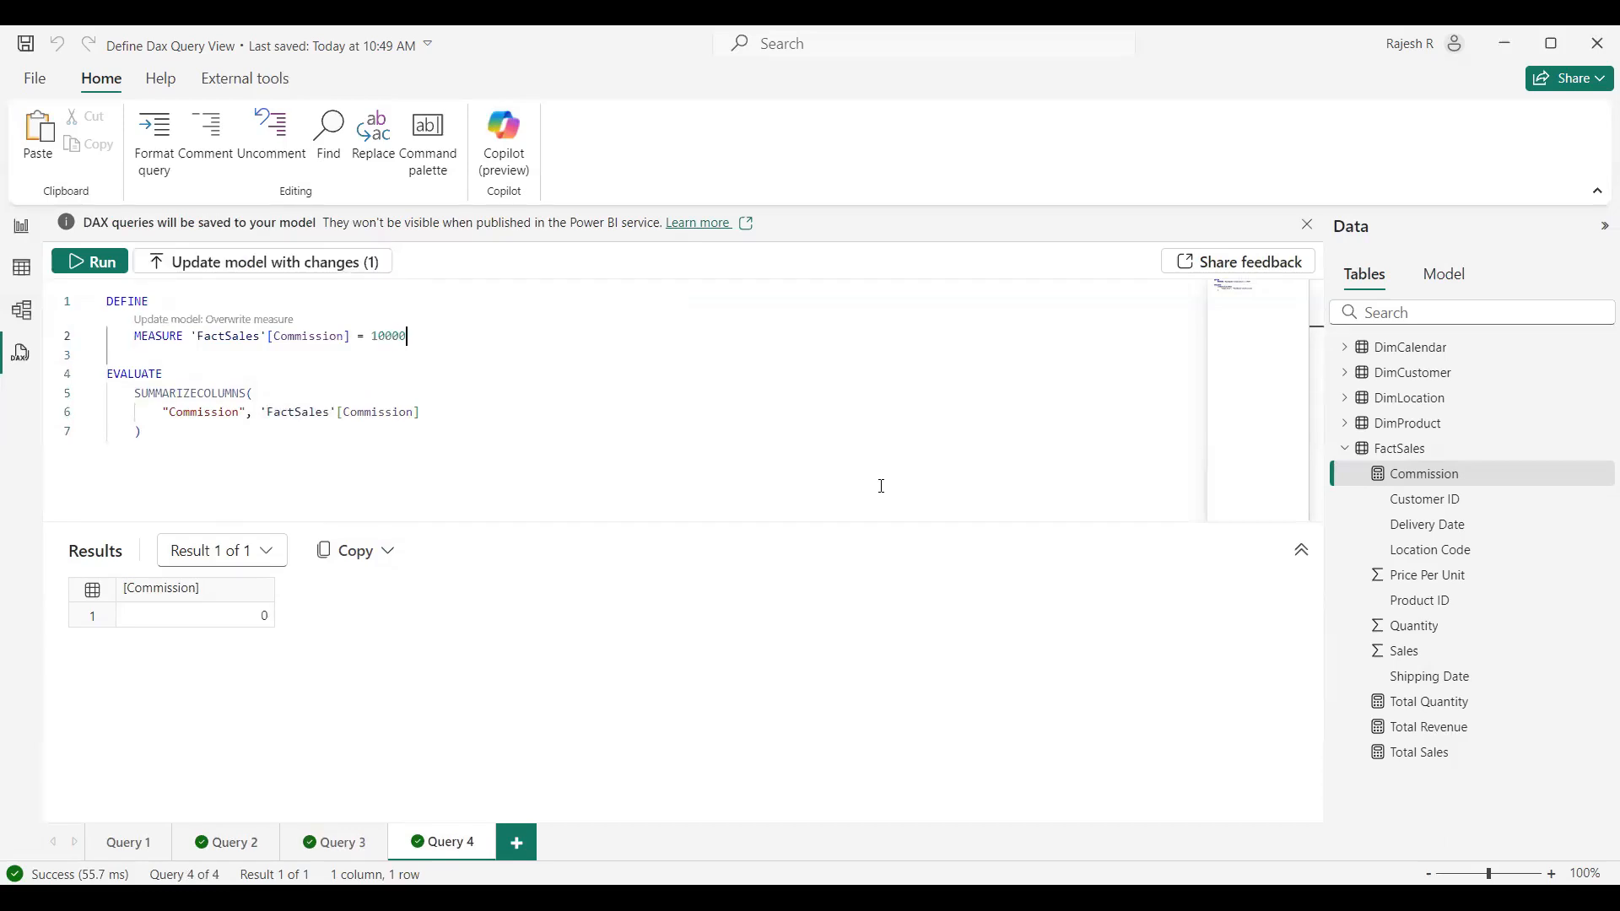
click(88, 264)
Compare the Commission card on the report page with the Commission definition in the DAX query
click(22, 229)
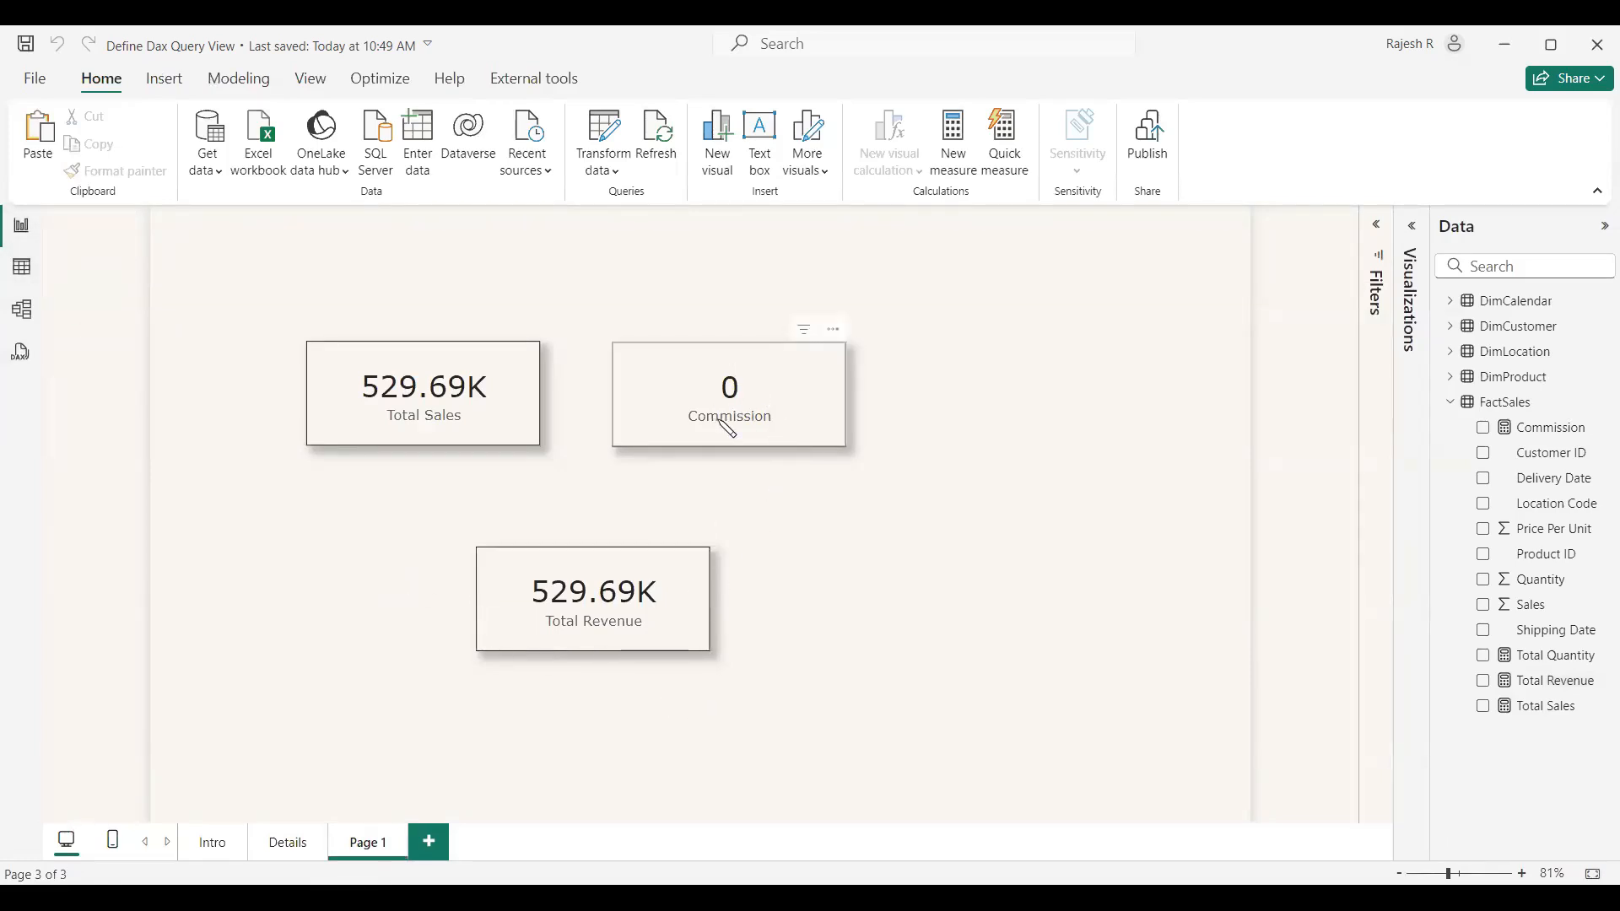
click(19, 353)
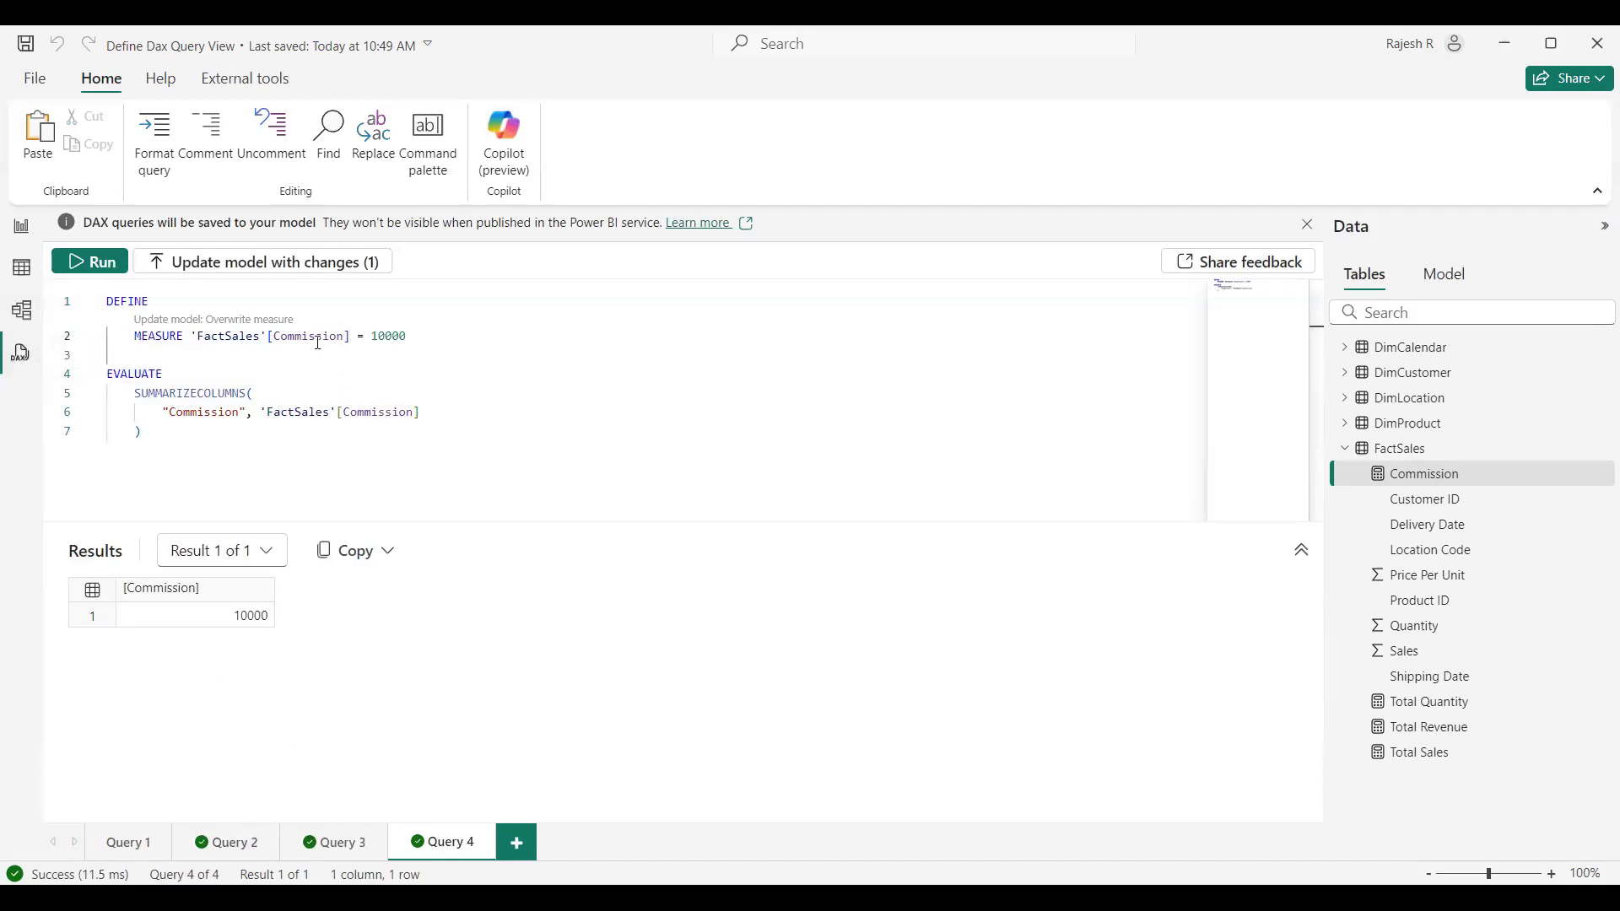
click(22, 227)
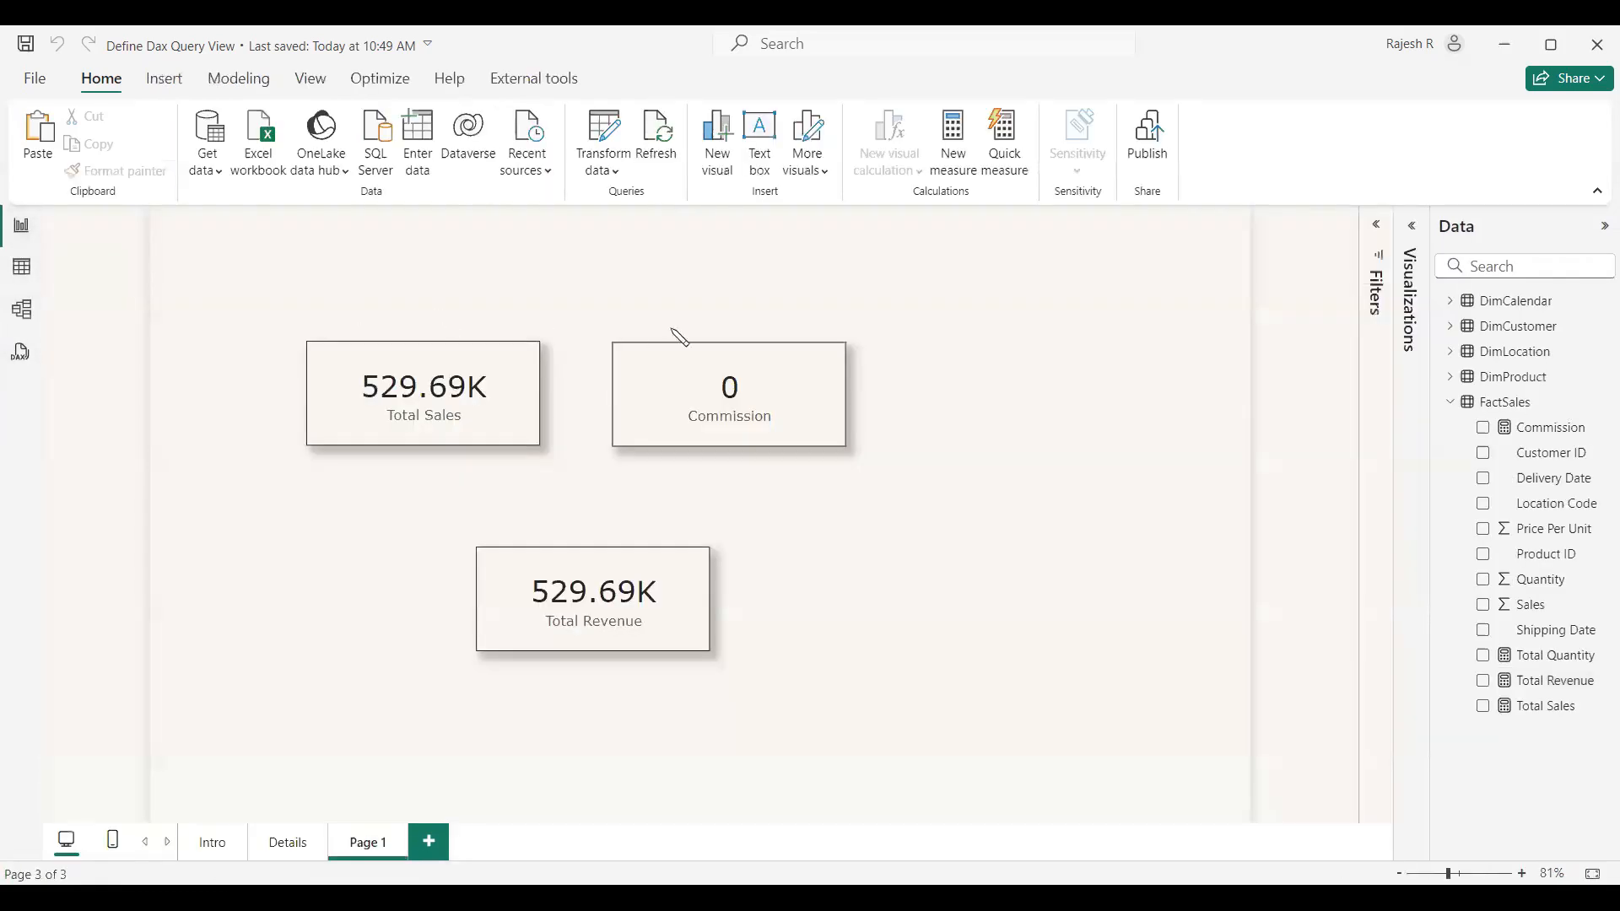
Overwrite the model's Commission measure with the query's definition, and check the cards on the report page before returning to the query
click(21, 352)
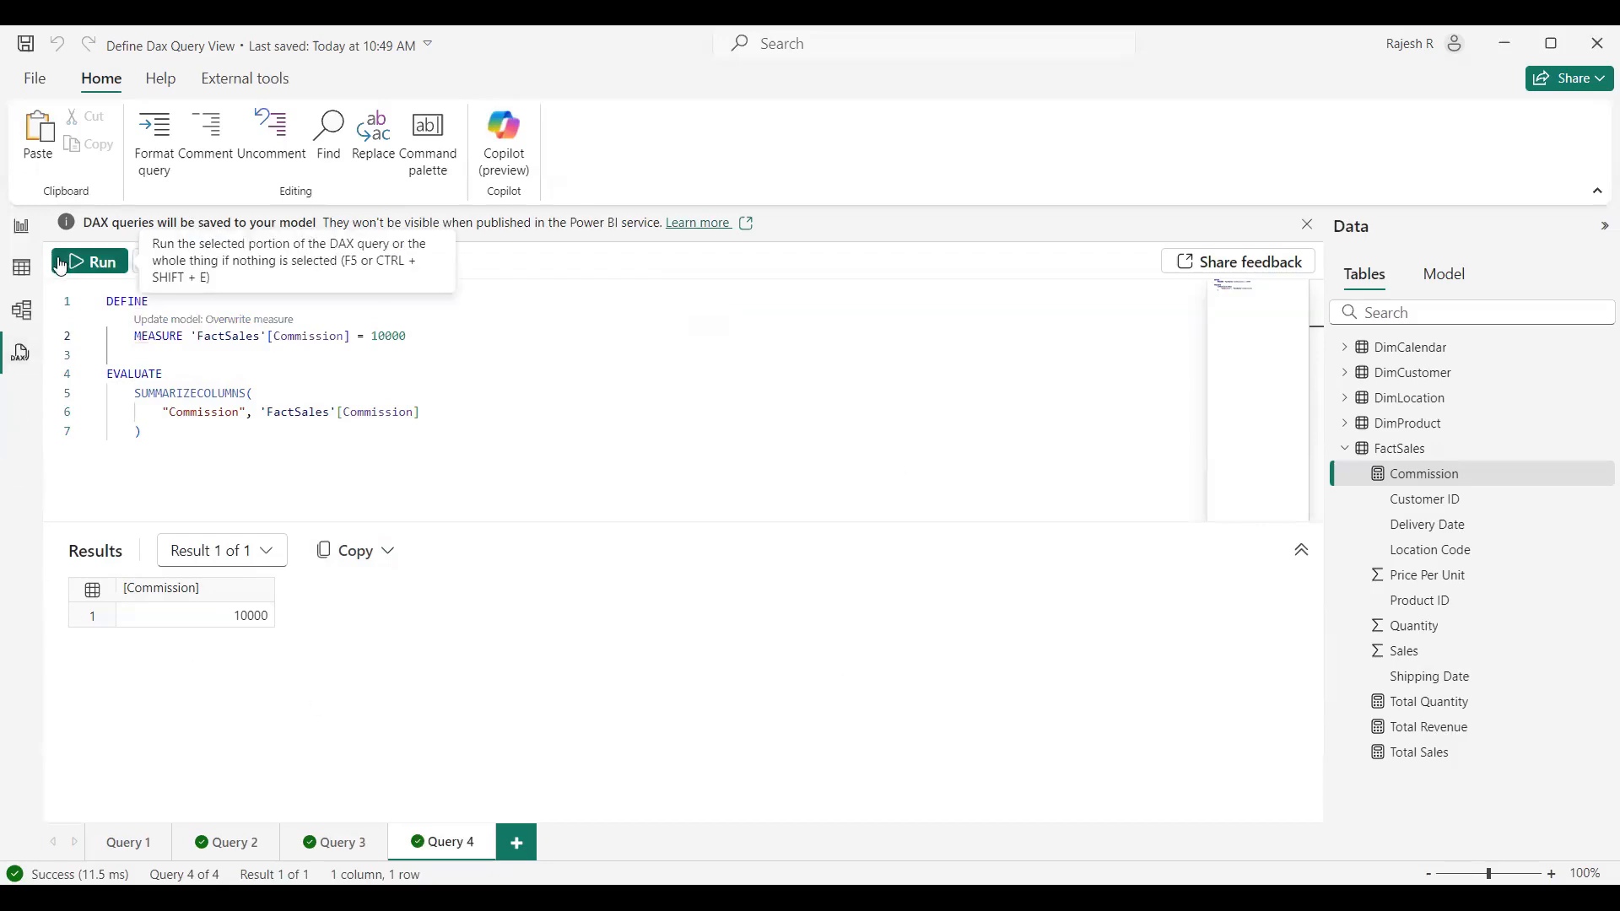
mouse_move(291, 339)
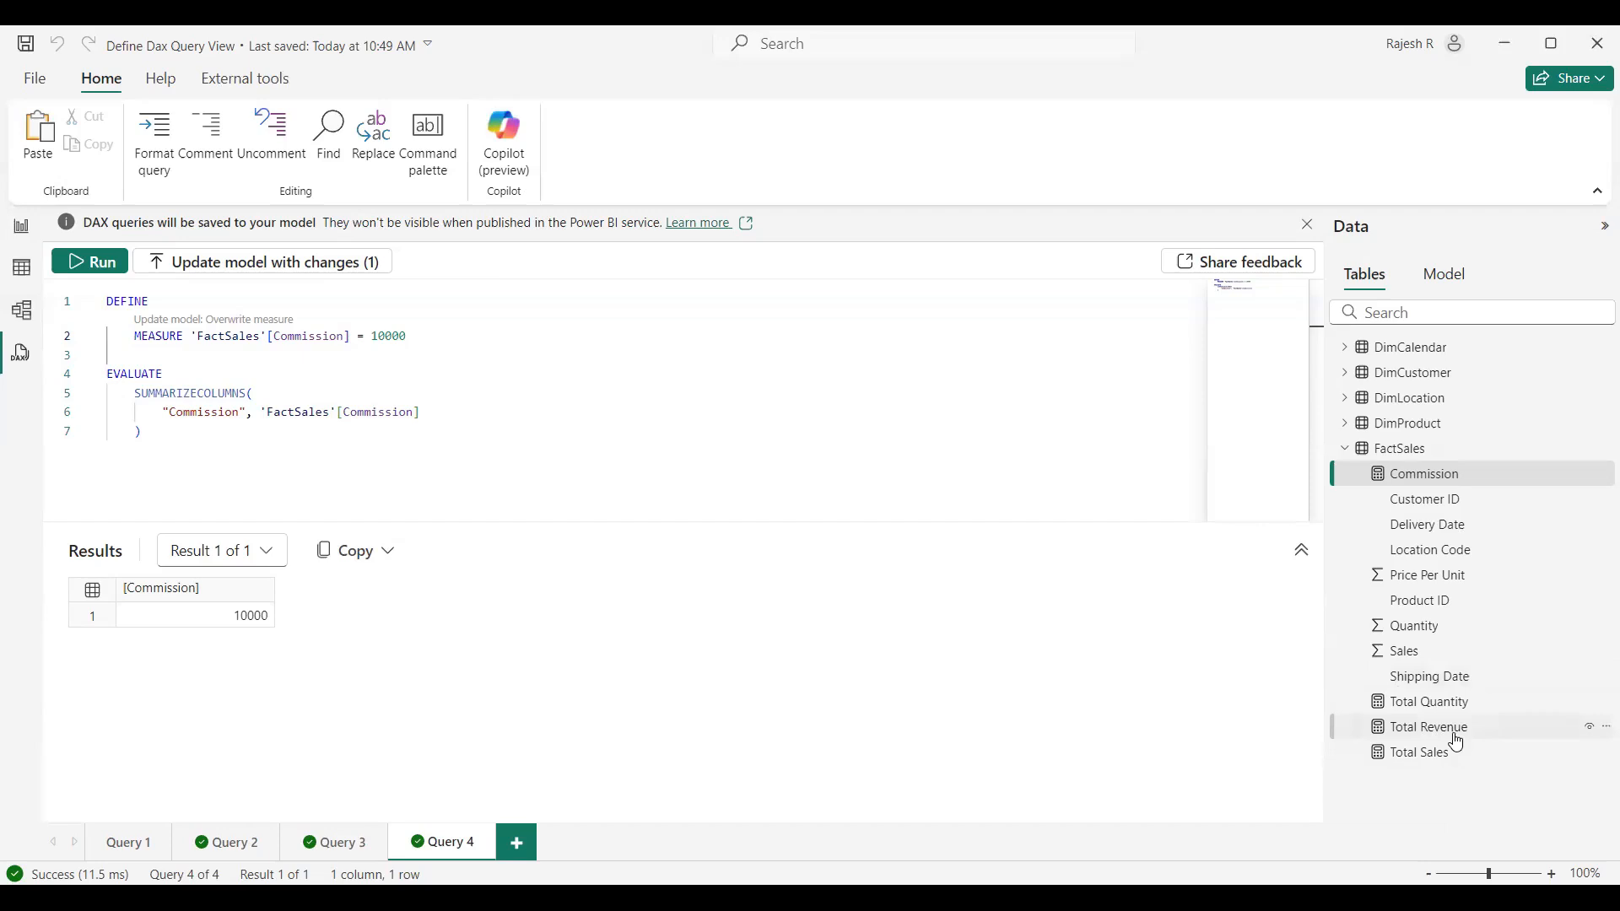
click(233, 321)
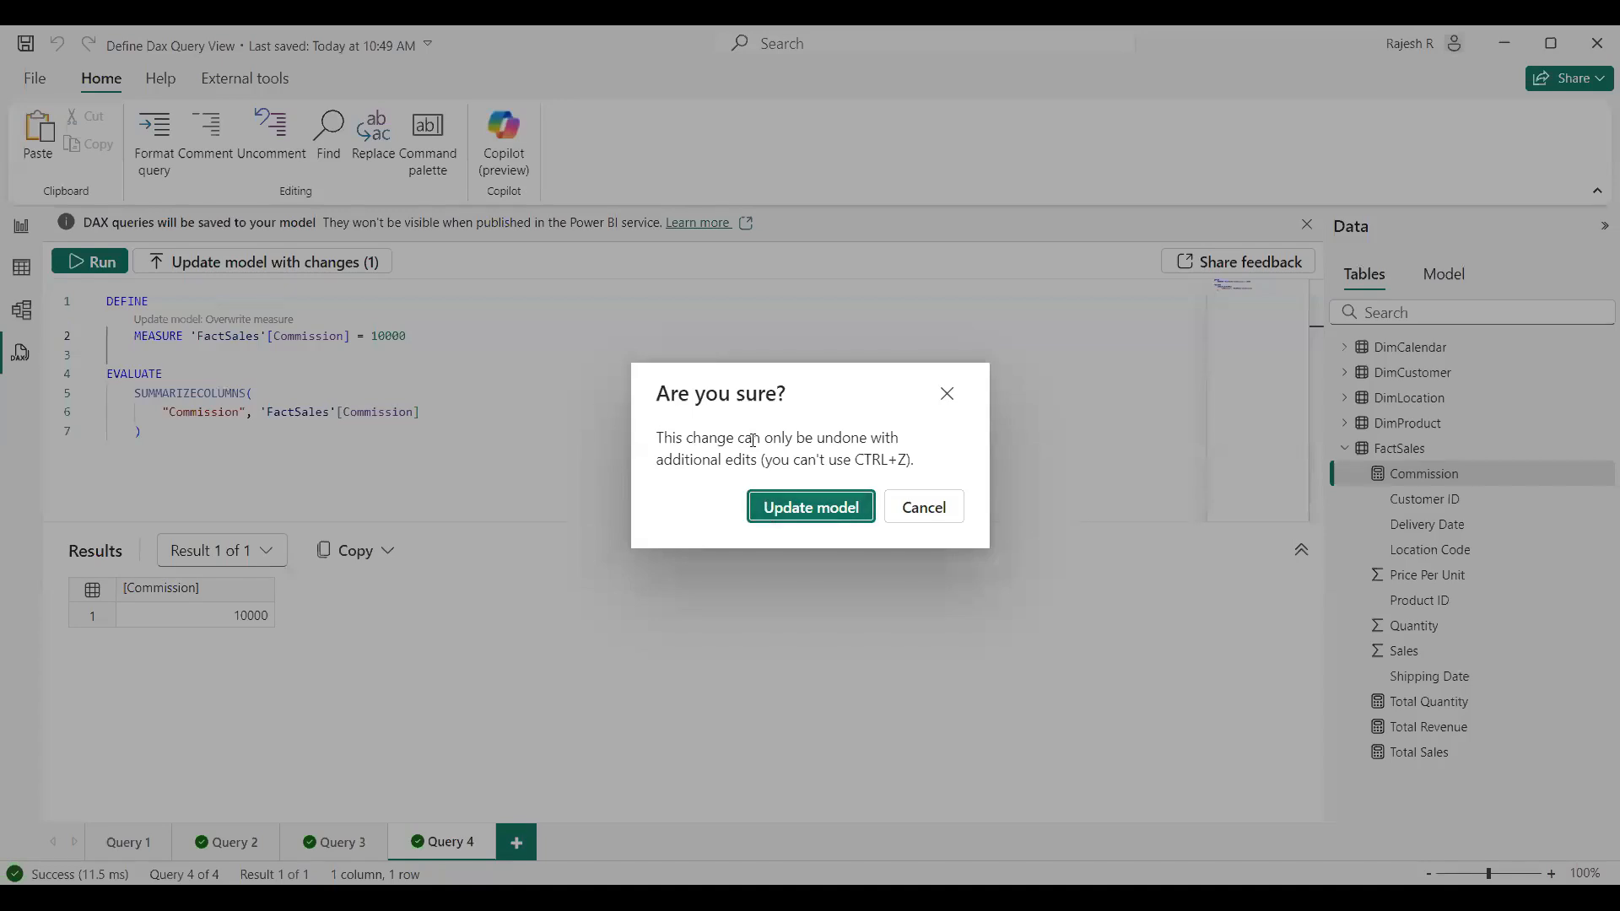
click(817, 509)
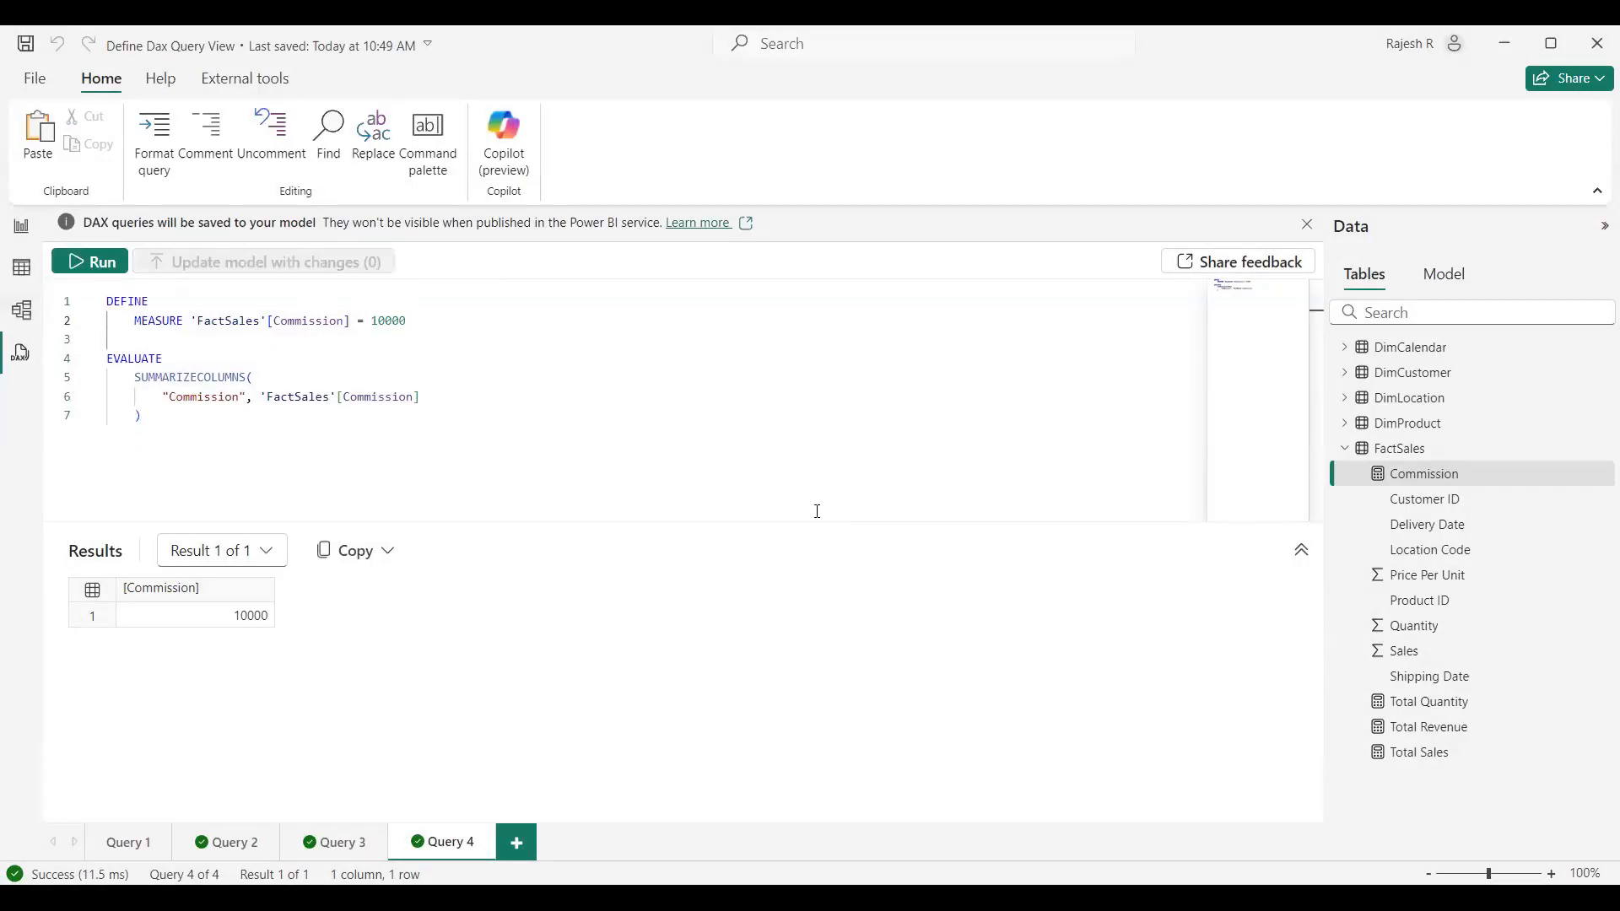
click(20, 240)
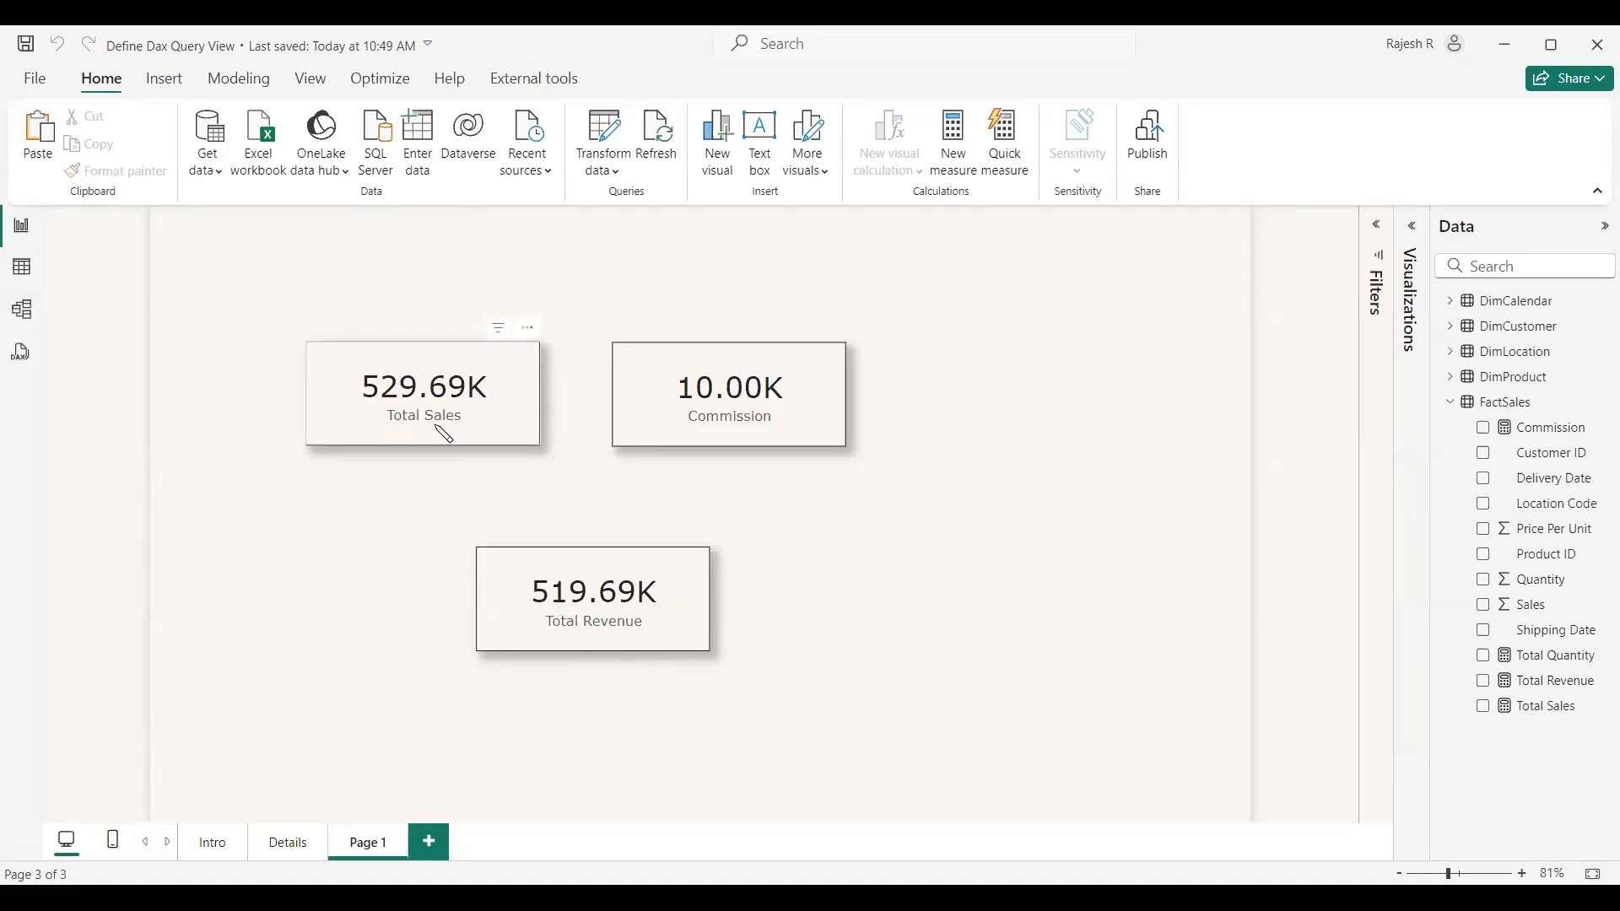
click(20, 353)
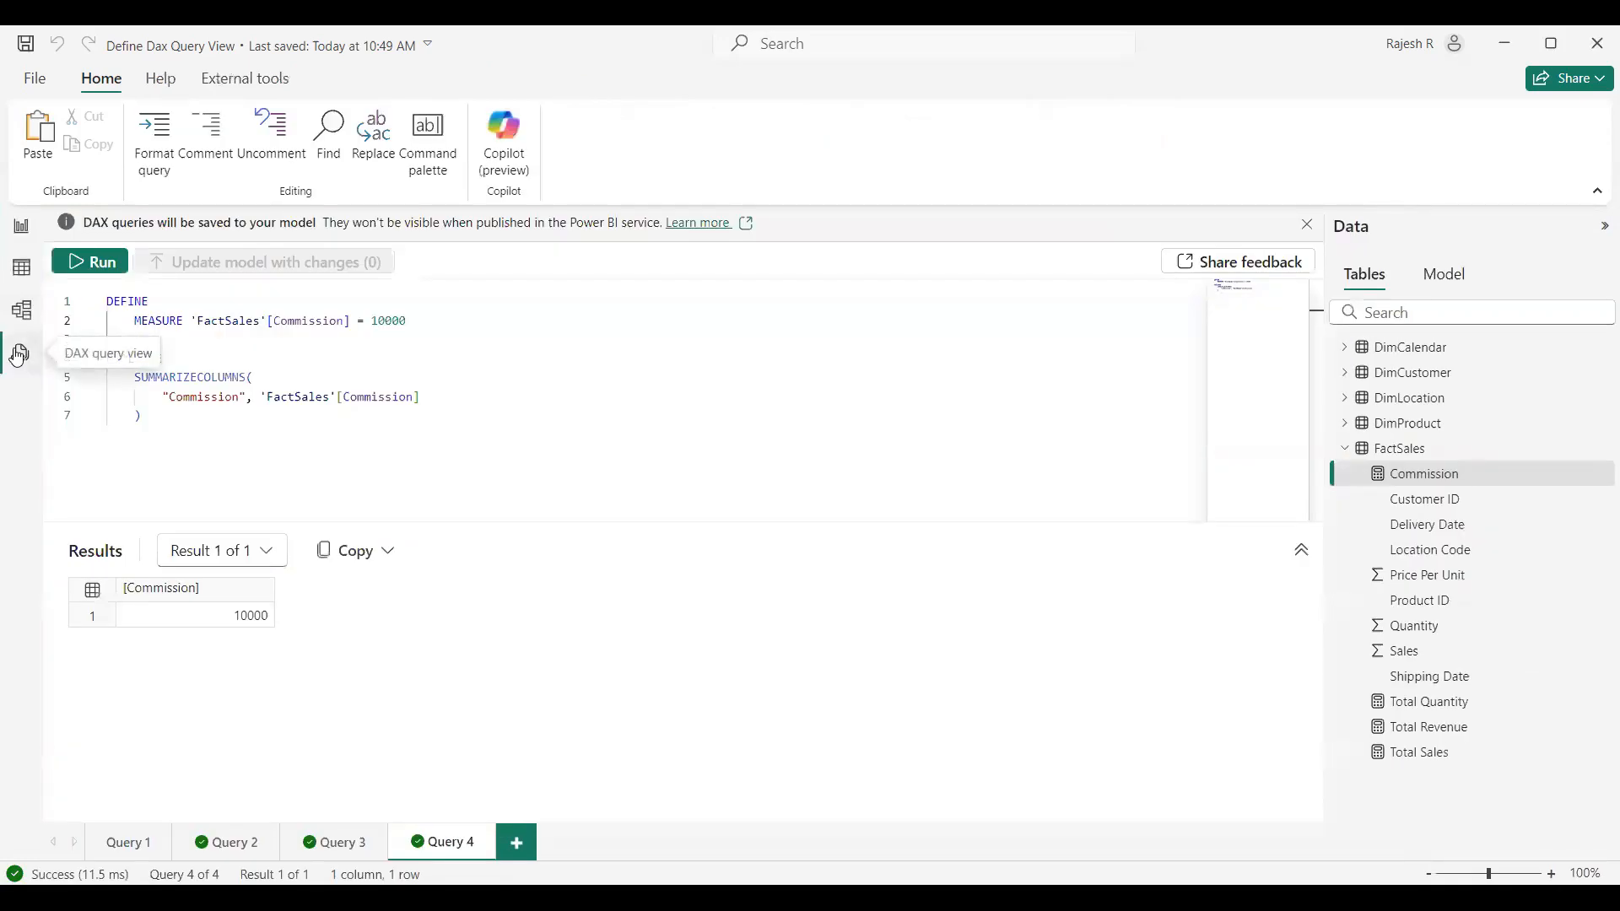